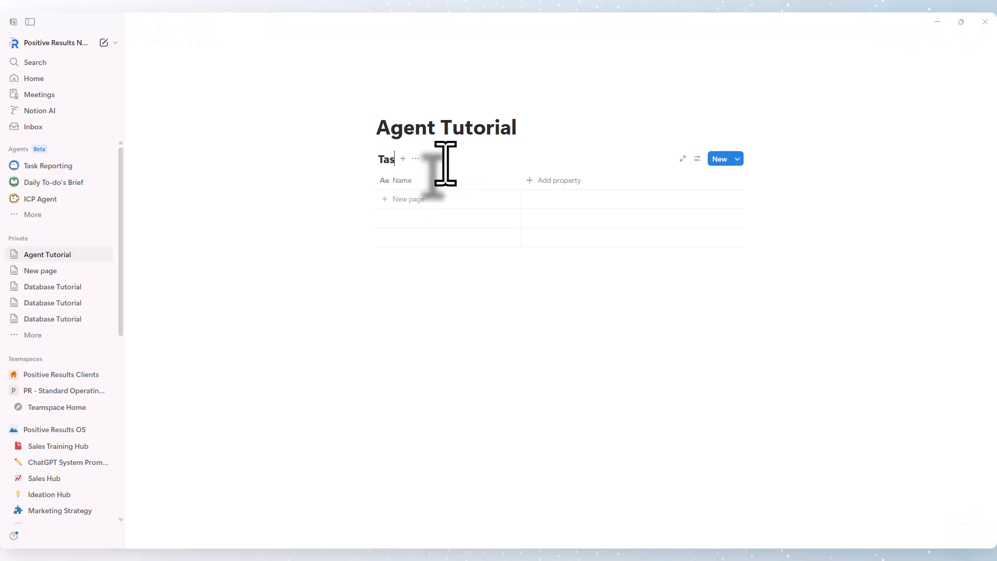
Rename the Tasks database's Name property to Task and add a Status property
left_click(421, 180)
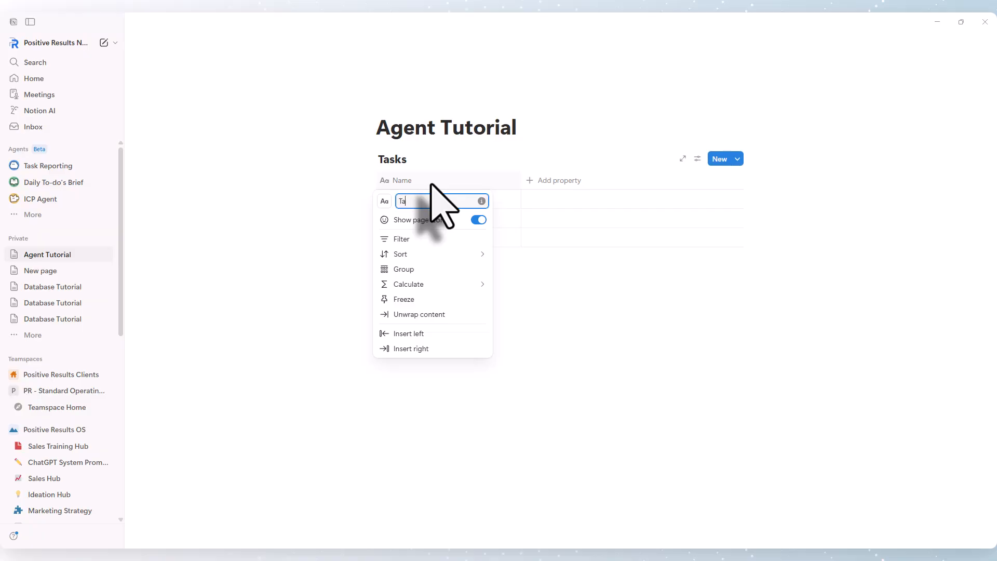
left_click(534, 182)
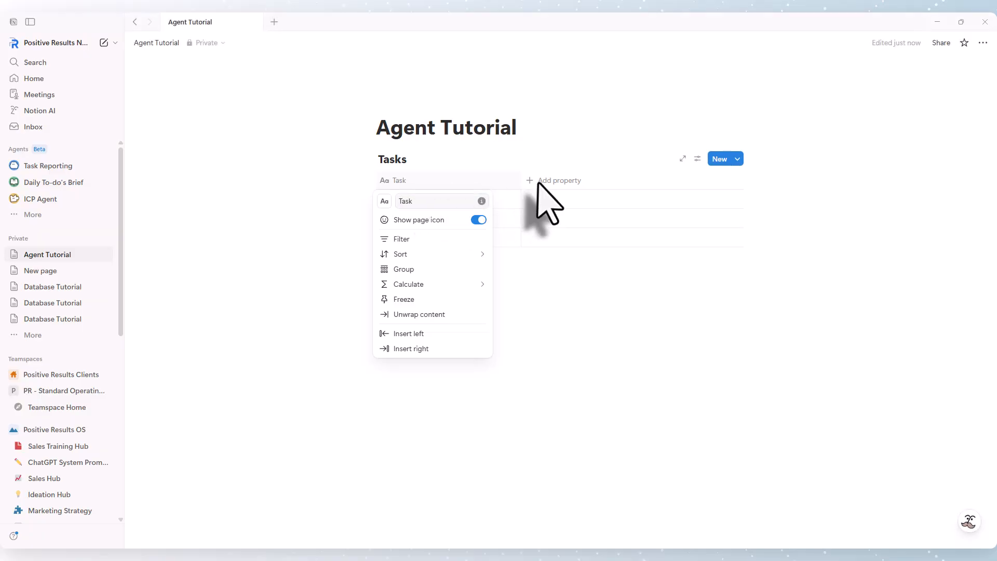
left_click(538, 181)
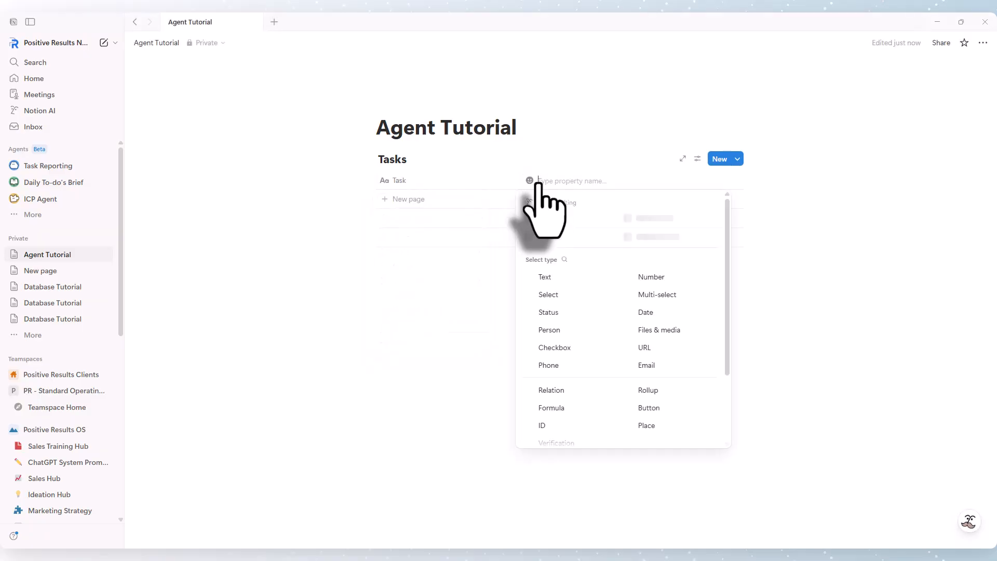
left_click(563, 313)
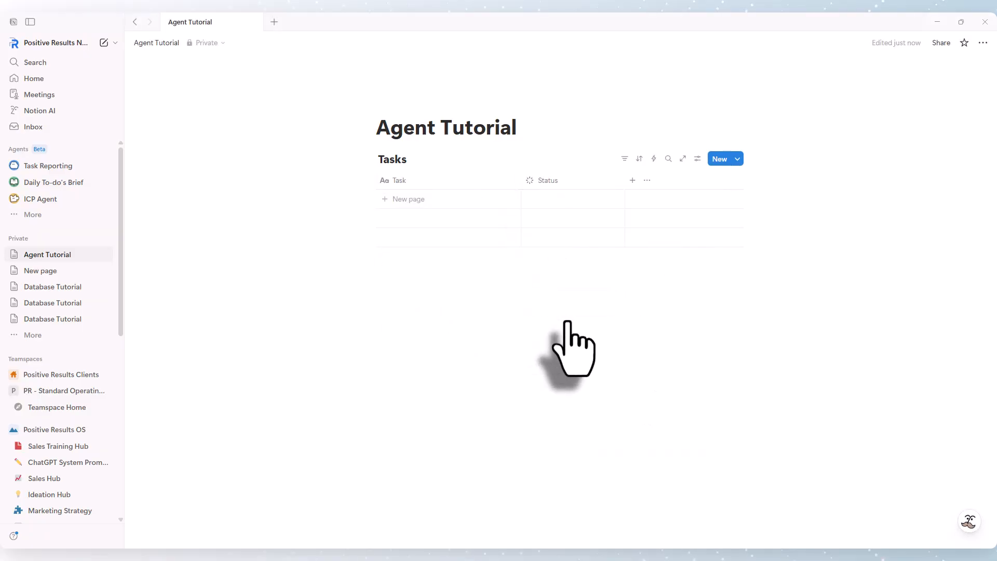
Add Assigned To and Due Date properties to the Tasks database
left_click(632, 180)
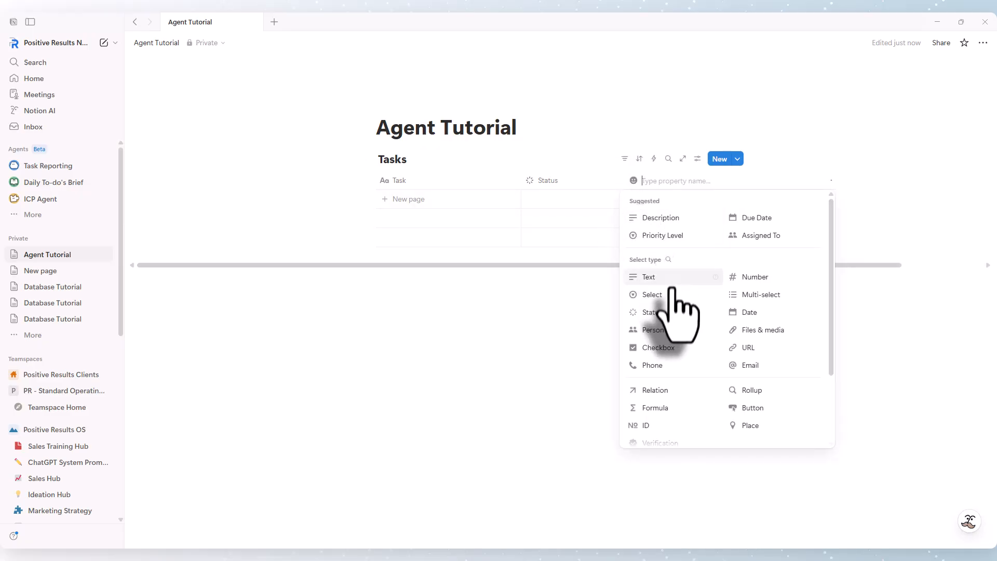
left_click(760, 235)
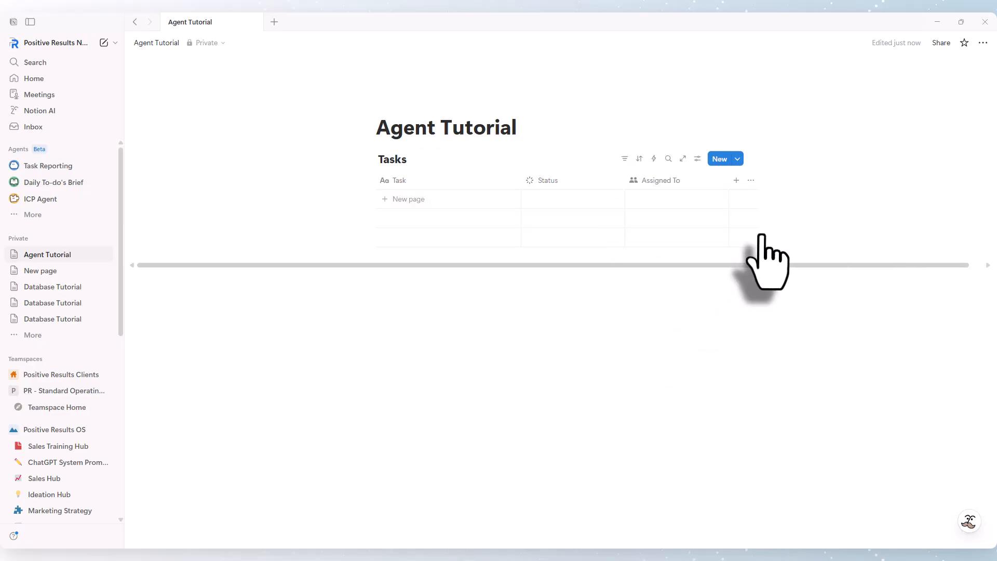
left_click(737, 180)
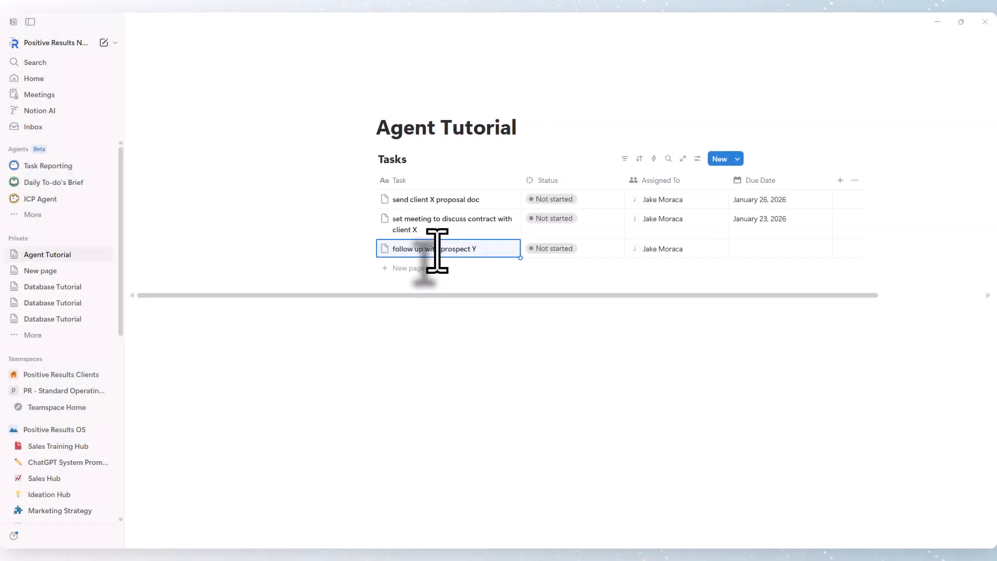
Set the due date of the "follow up with prospect Y" task to January 23, 2026
key("Escape")
left_click(761, 249)
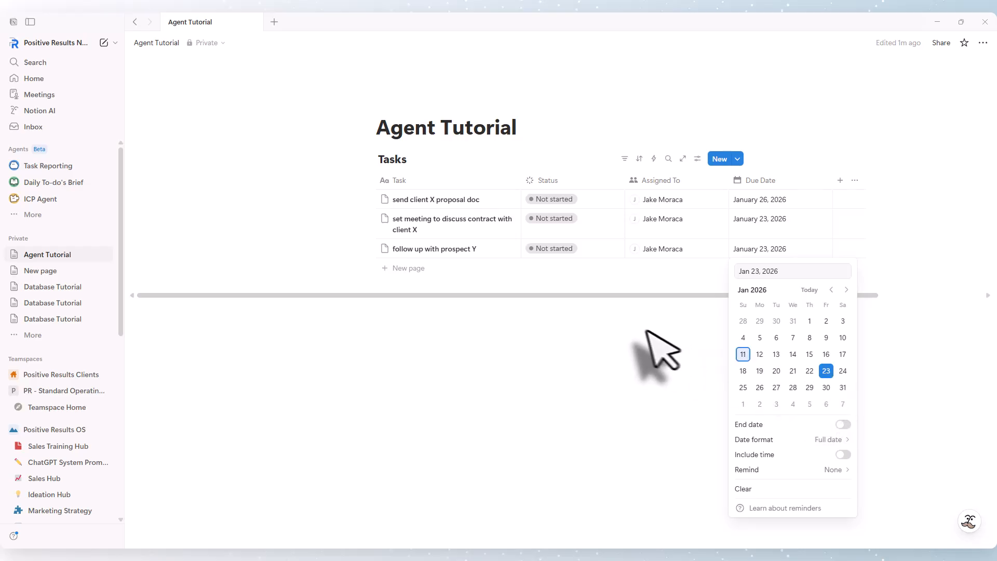
key("Escape")
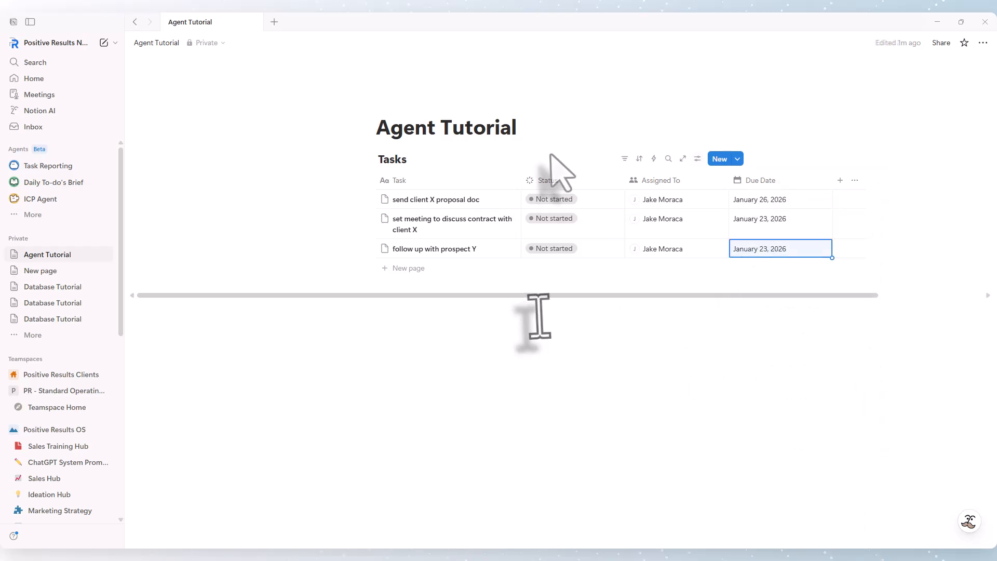
Add a table view named Briefs to the Tasks database
left_click(414, 158)
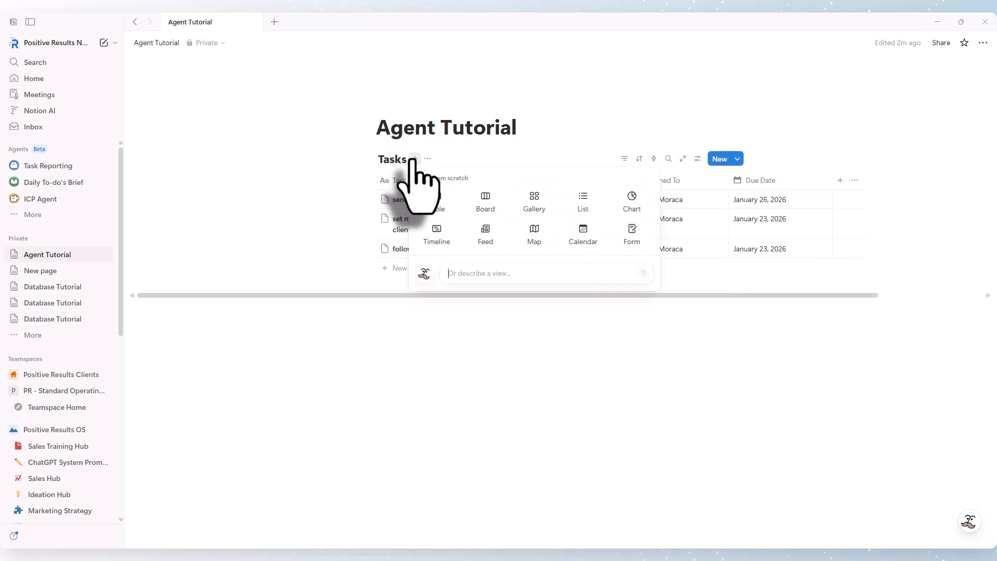
left_click(440, 200)
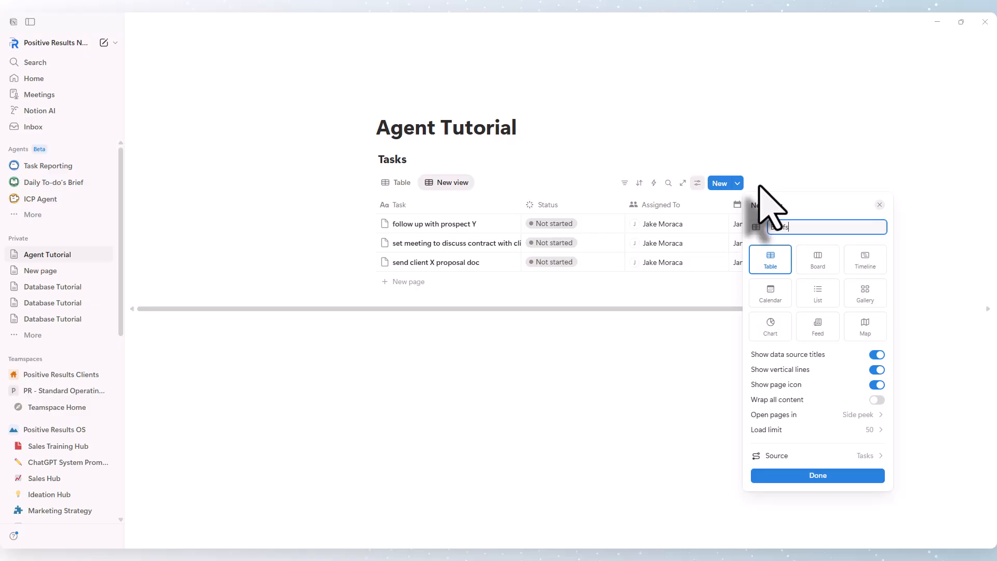
key("Return")
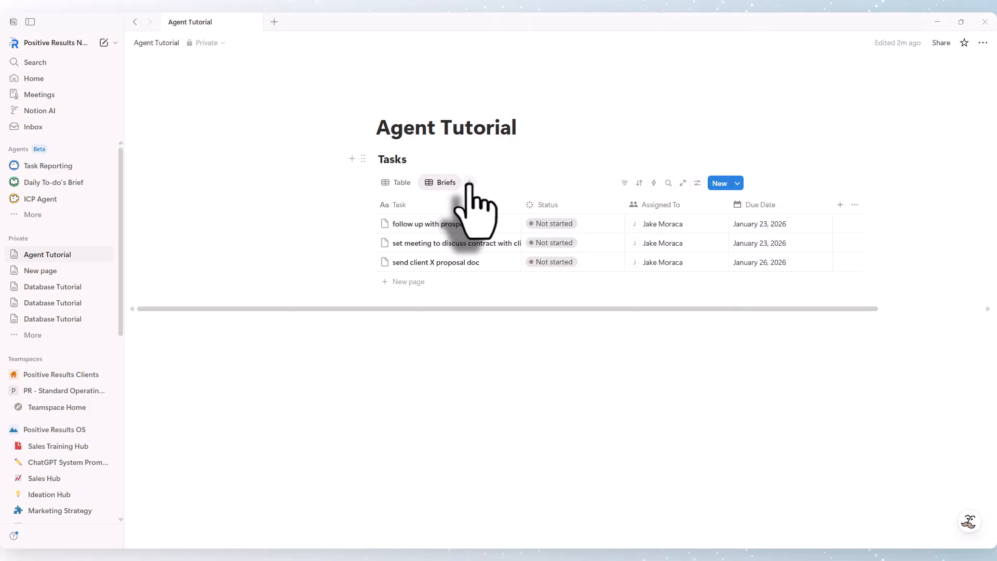
Create another table view of the Tasks database and name it Reports
left_click(469, 183)
left_click(495, 223)
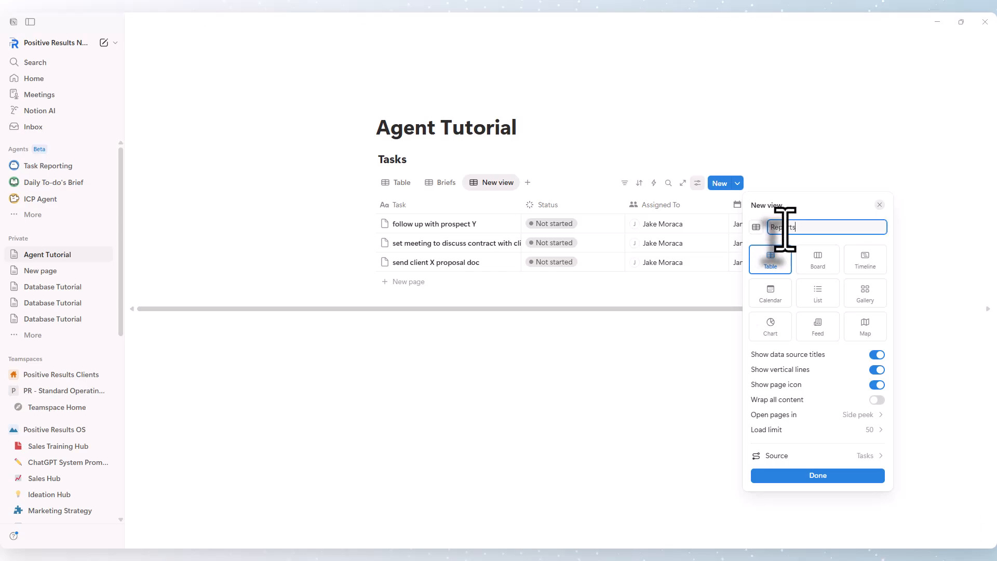
type("Reports")
key("Return")
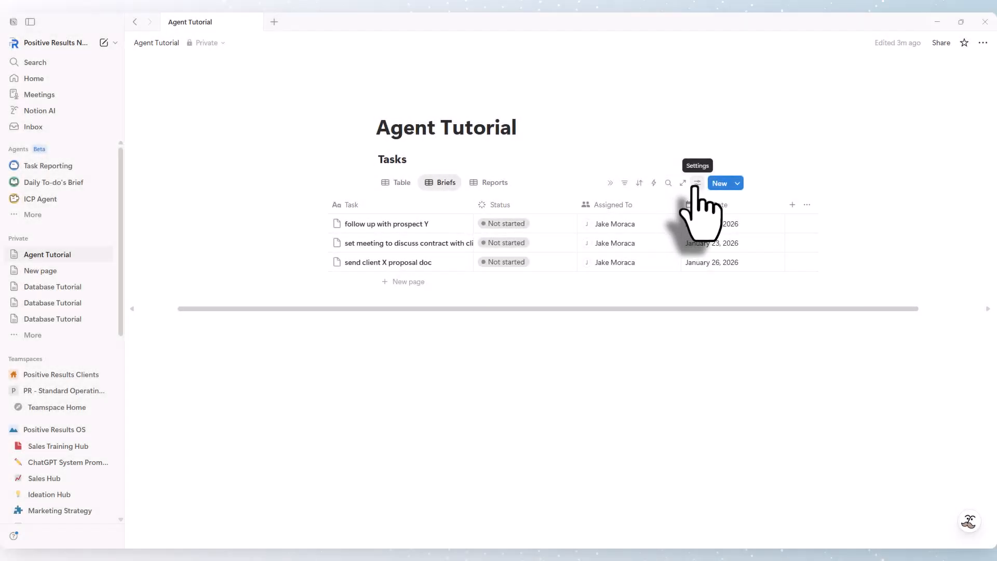
Turn the database into a task database, using Assigned To as assignee, Status as status and Due Date as due date
left_click(697, 183)
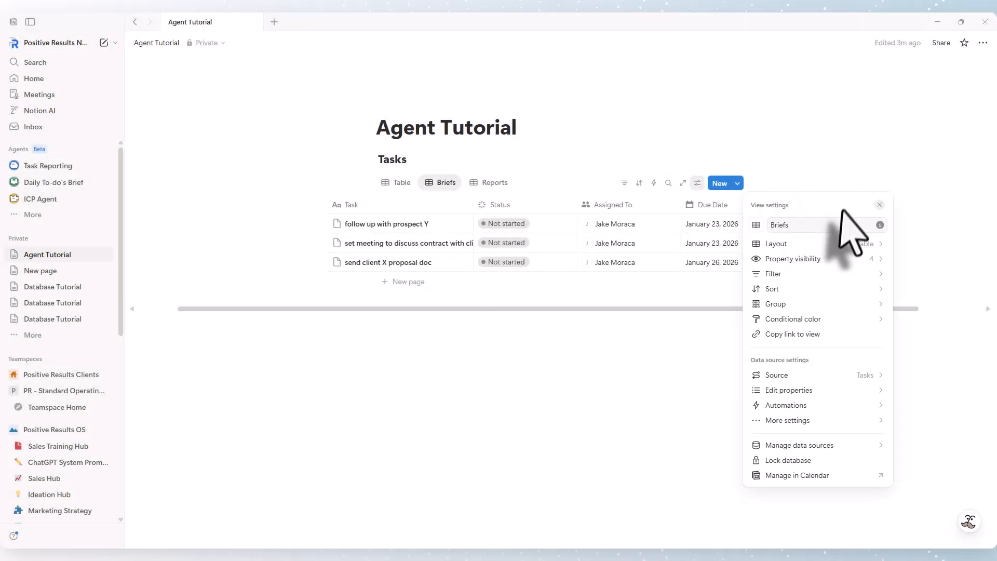
left_click(821, 420)
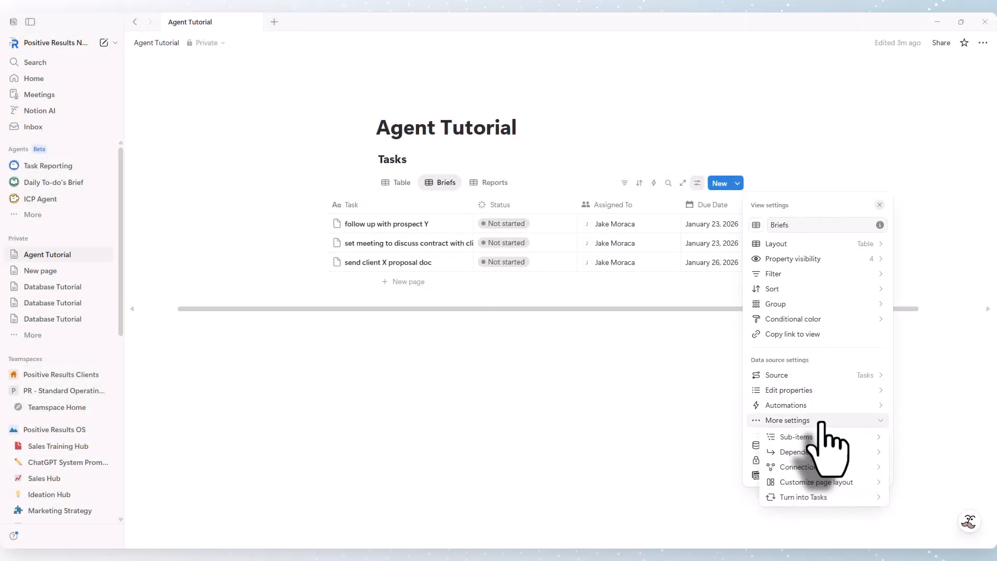
left_click(819, 497)
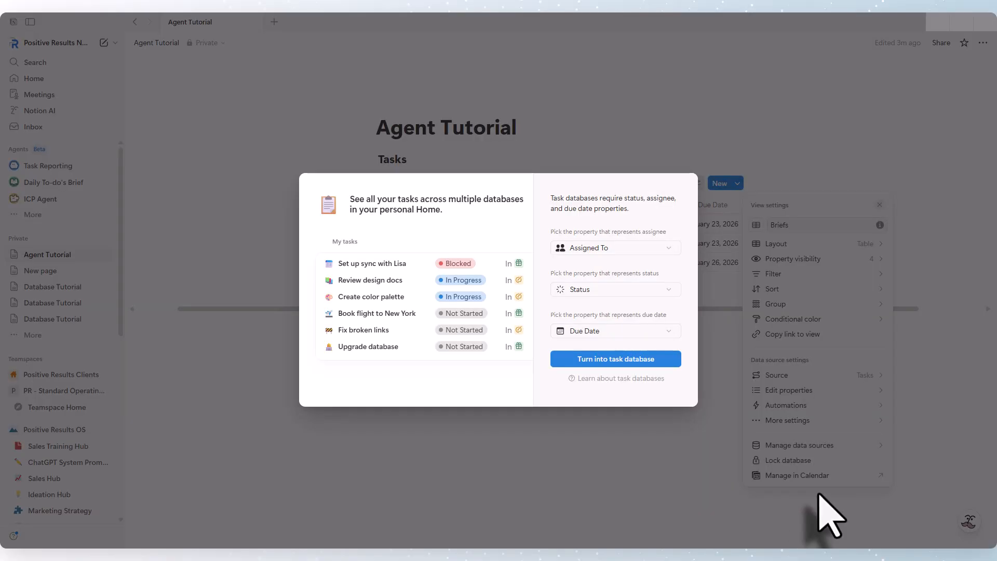
left_click(635, 364)
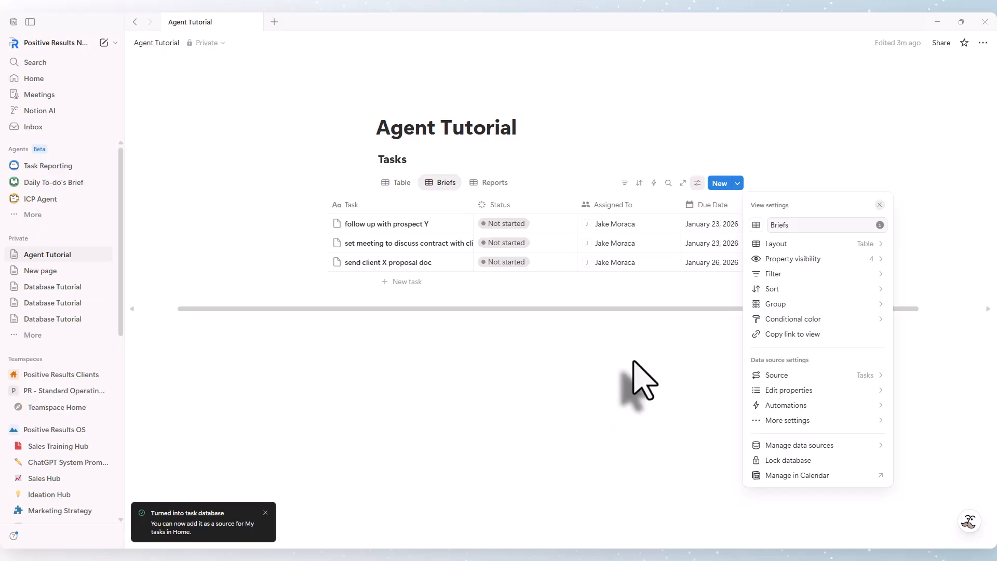
left_click(634, 362)
Add a Tags property with the options Report, Brief and Task, and tag all three tasks as Task
left_click(791, 204)
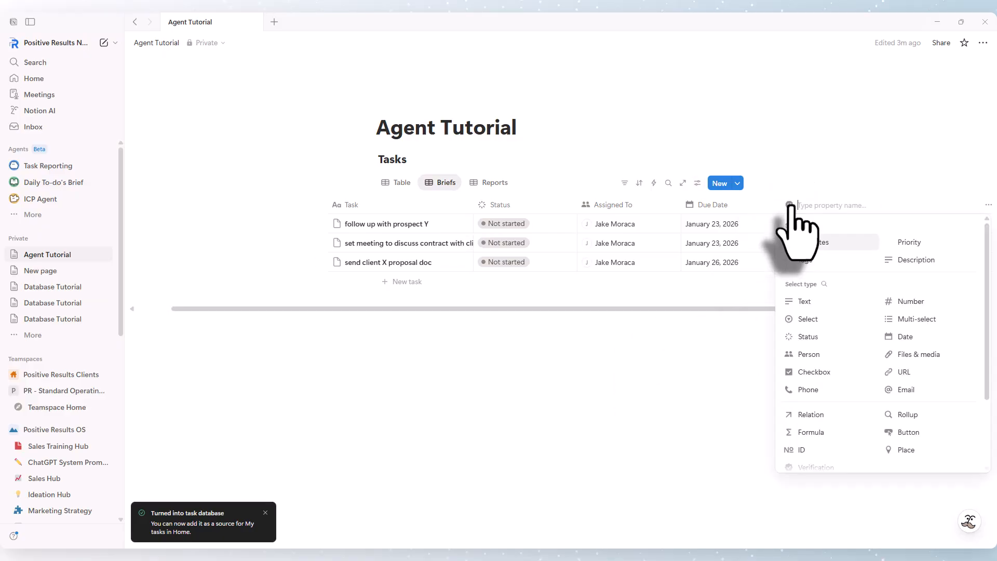
left_click(808, 260)
left_click(826, 221)
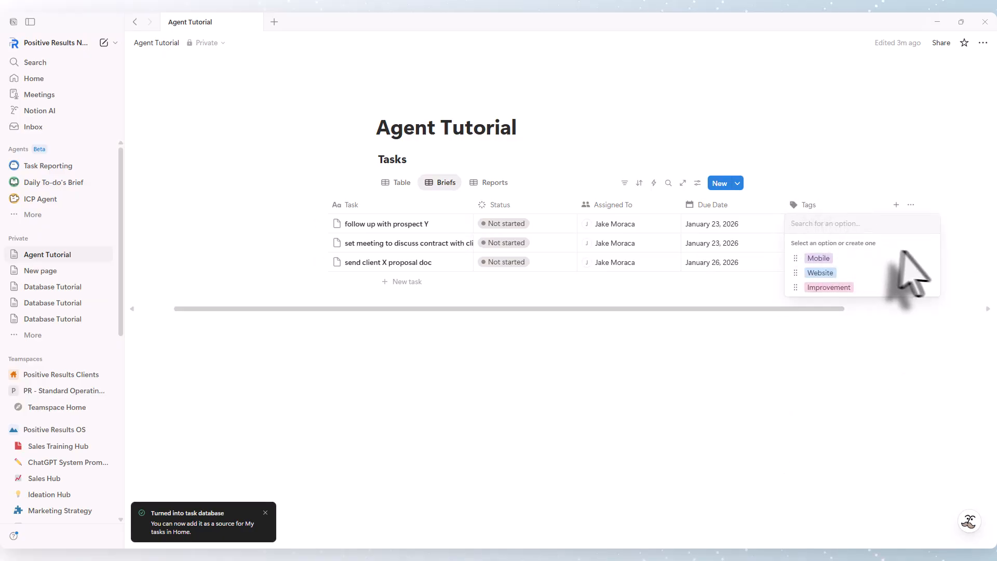
left_click(931, 259)
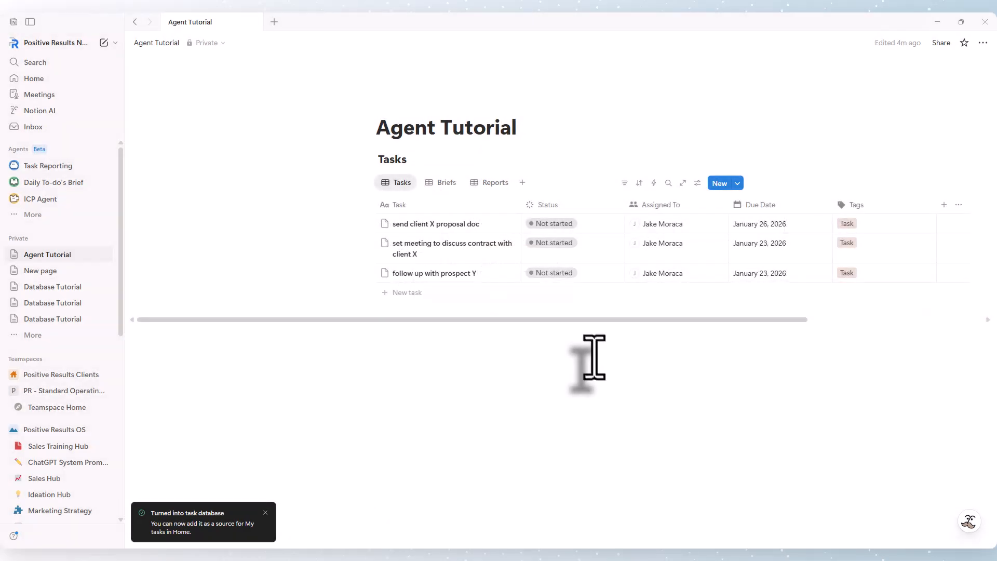
Filter the Briefs view to entries whose Tags contain Brief
left_click(447, 183)
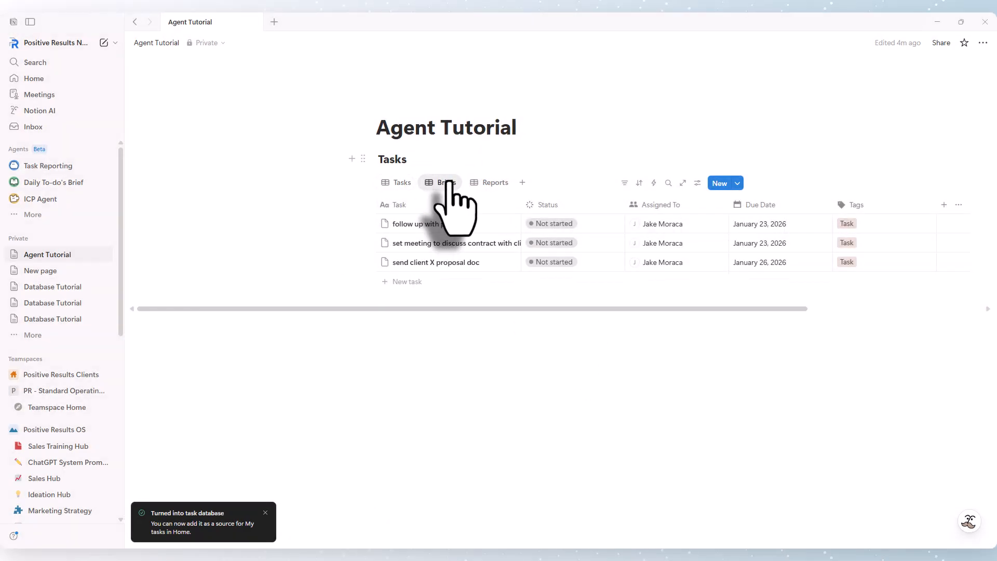
left_click(625, 183)
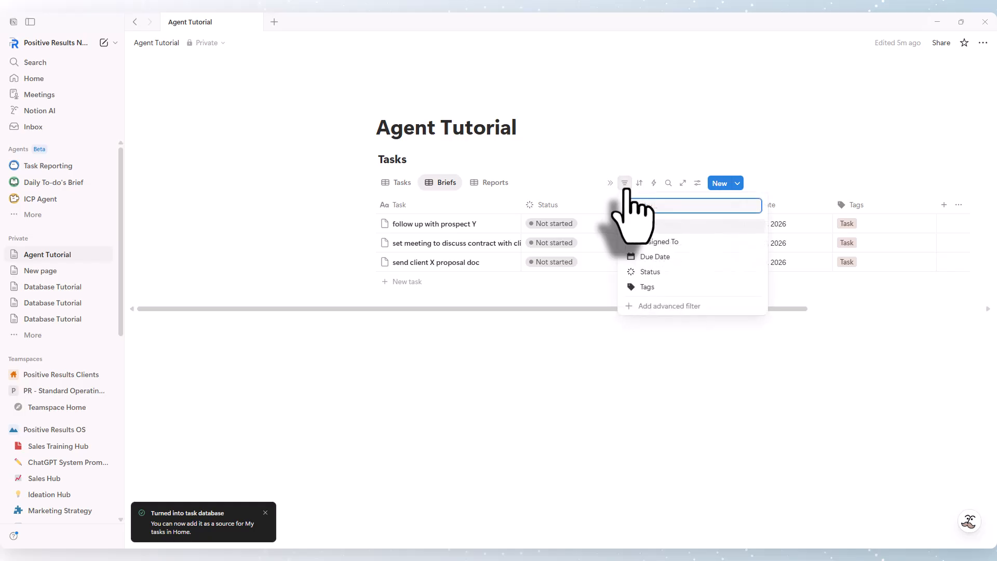
left_click(661, 286)
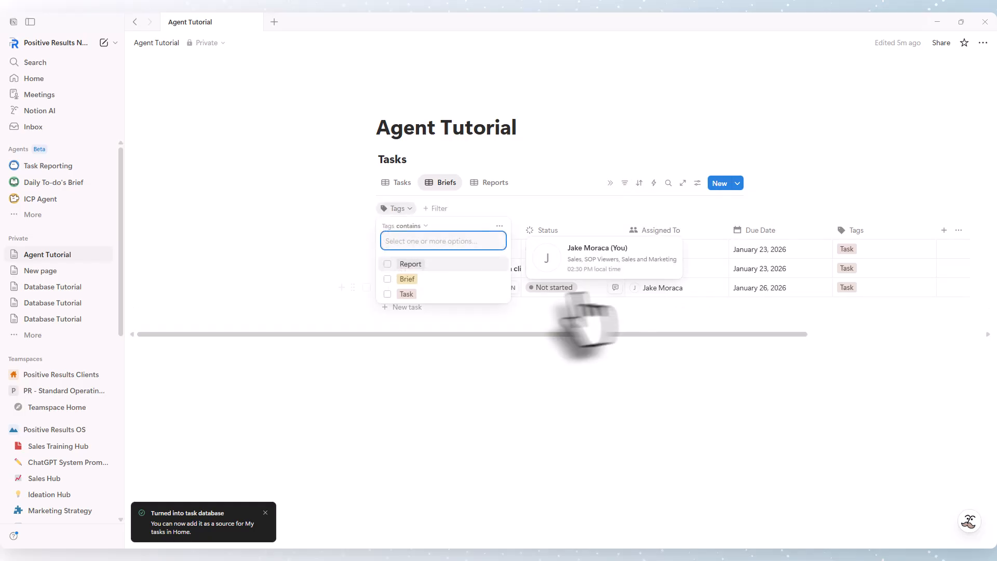
left_click(468, 280)
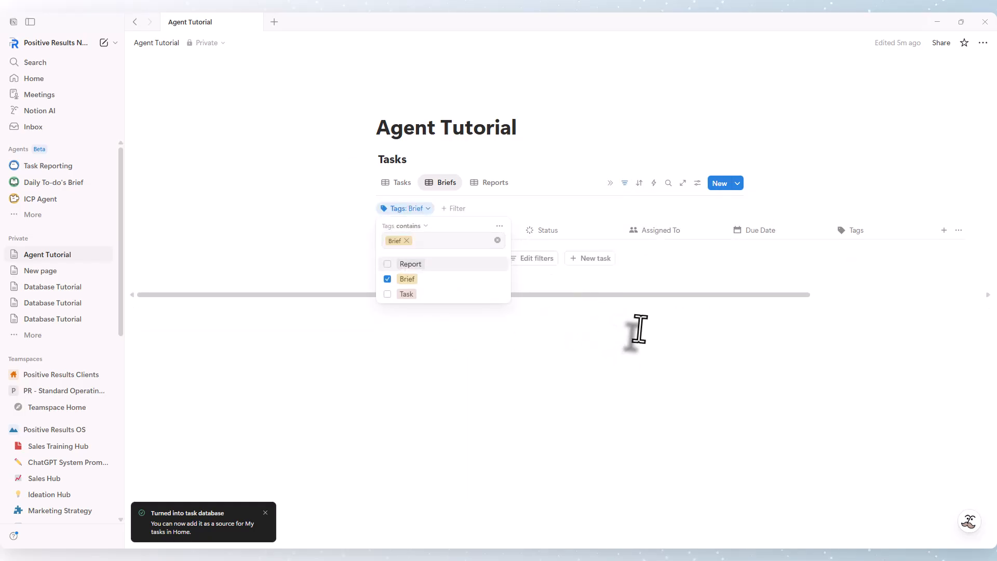
left_click(634, 333)
Filter the Reports view to entries whose Tags contain Report, and return to the Tasks view
left_click(494, 184)
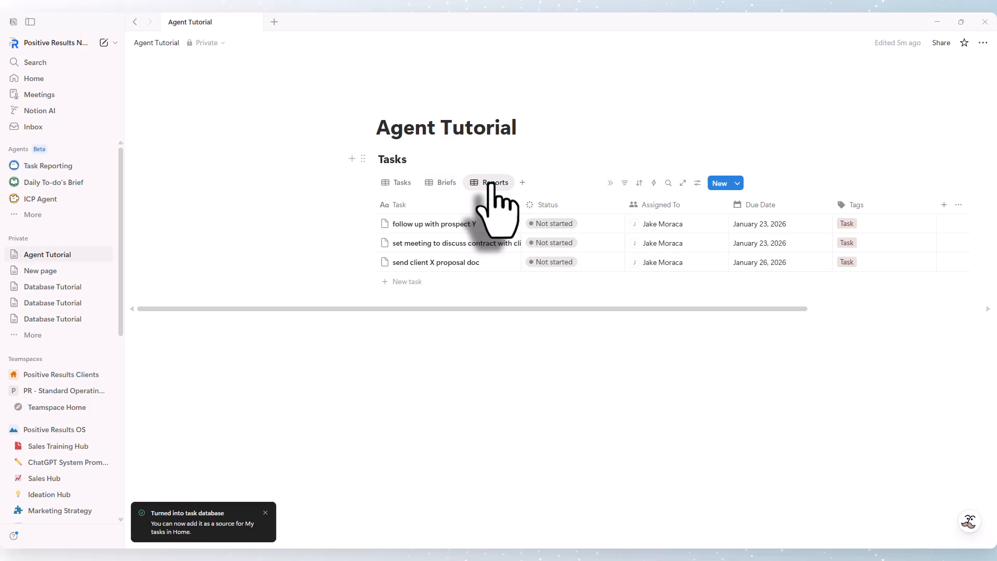
left_click(624, 183)
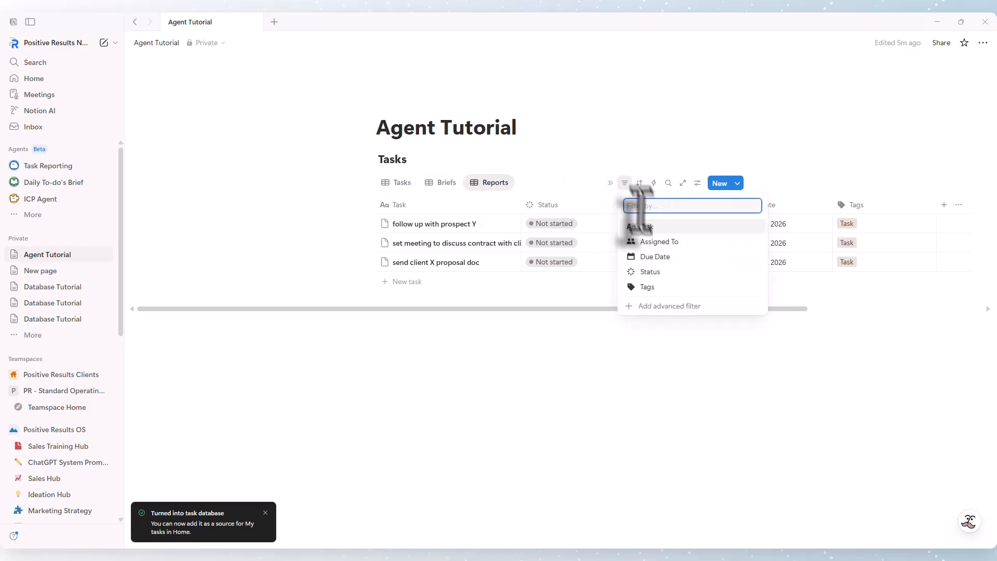
left_click(669, 287)
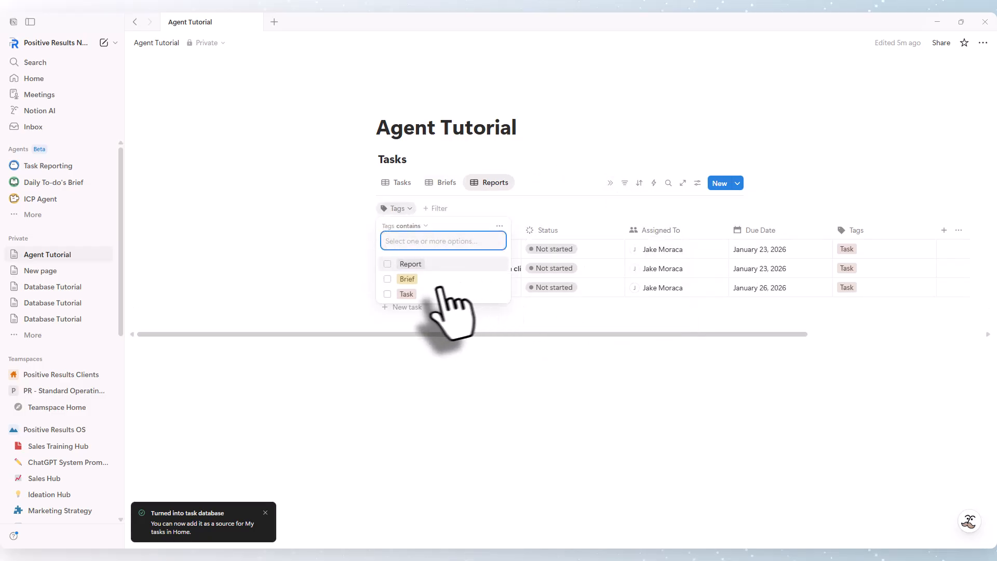
left_click(438, 265)
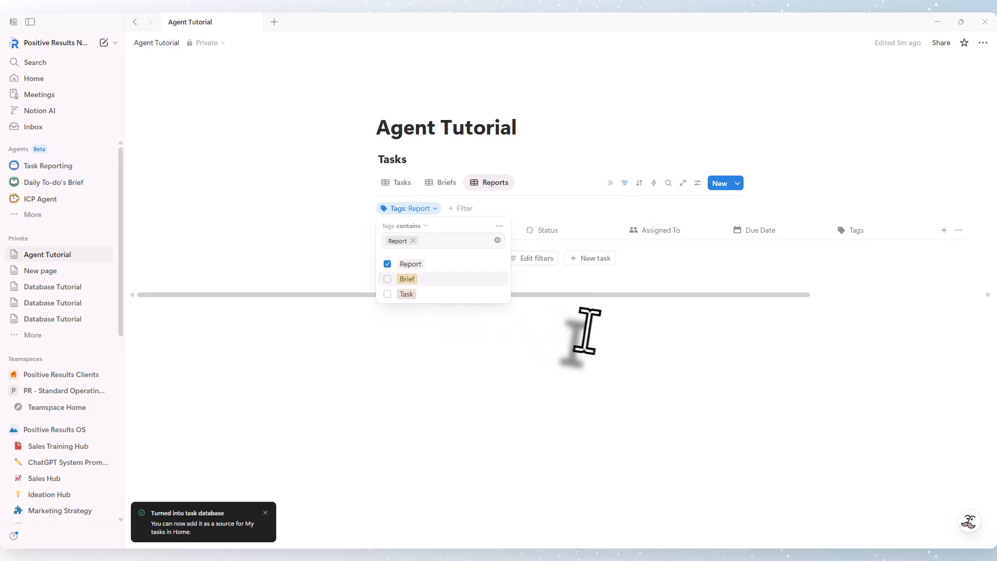
left_click(586, 330)
left_click(397, 183)
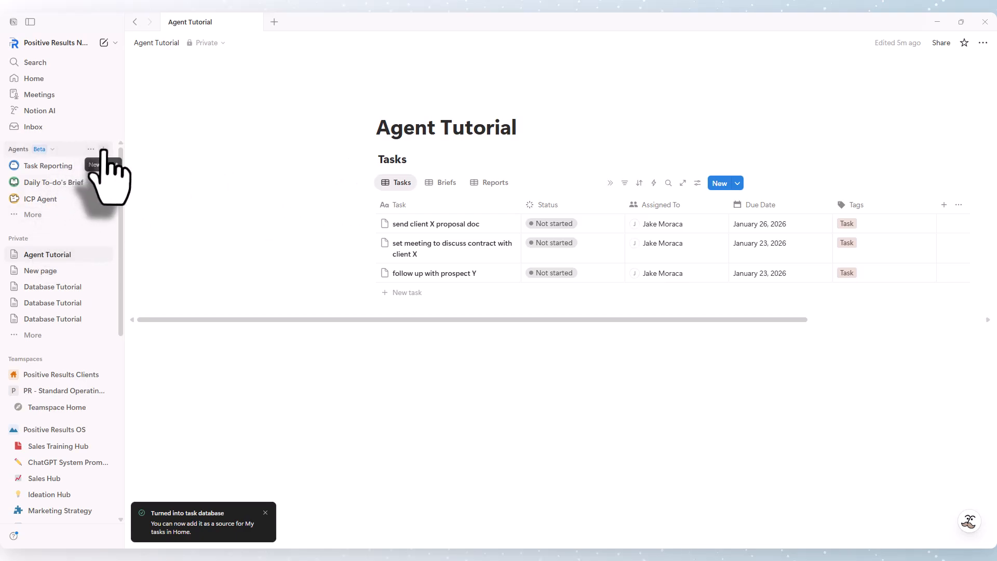
Create a blank custom agent and name it Briefs Agent
left_click(104, 150)
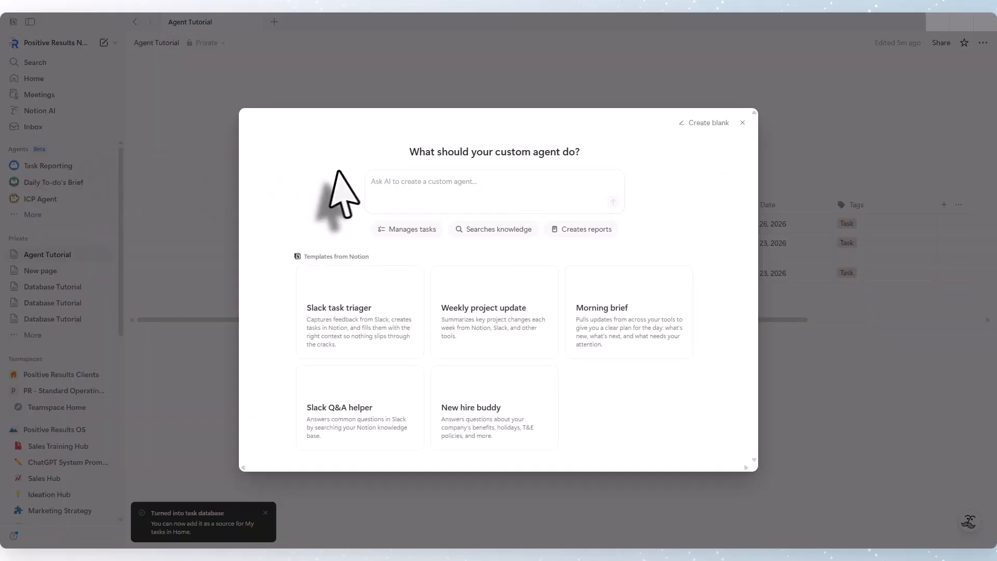
left_click(703, 123)
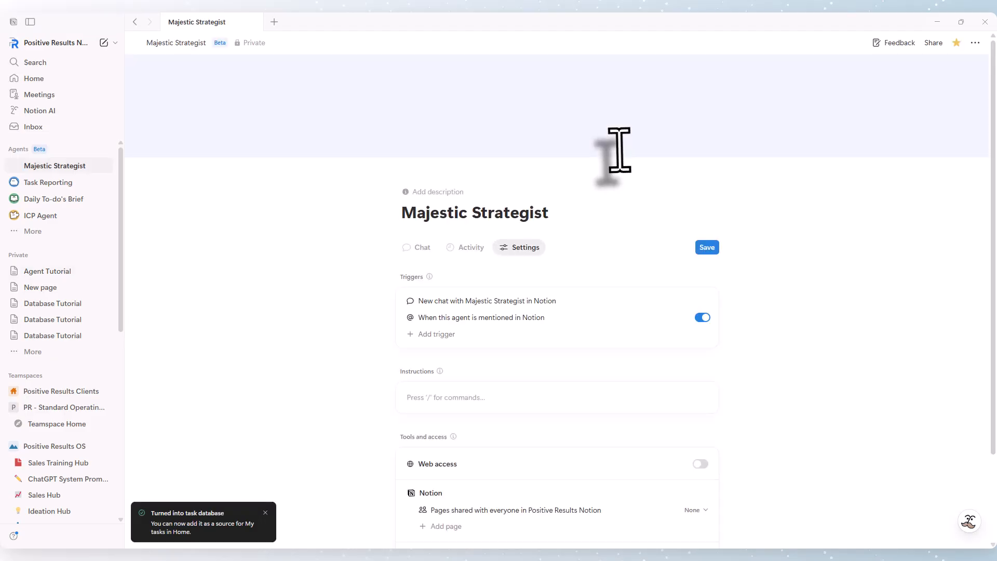
left_click_drag(550, 213, 371, 216)
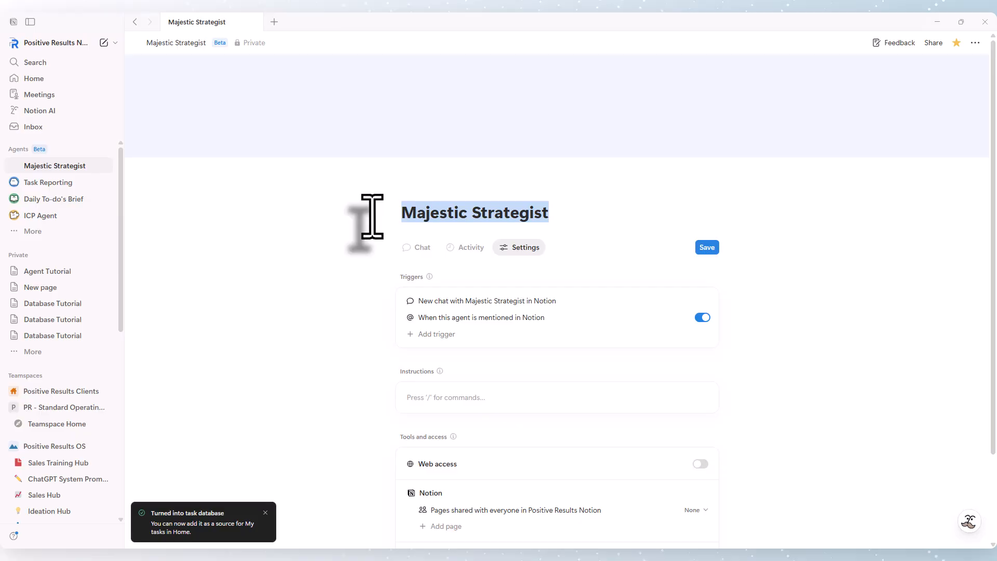
type("Briefs Agent")
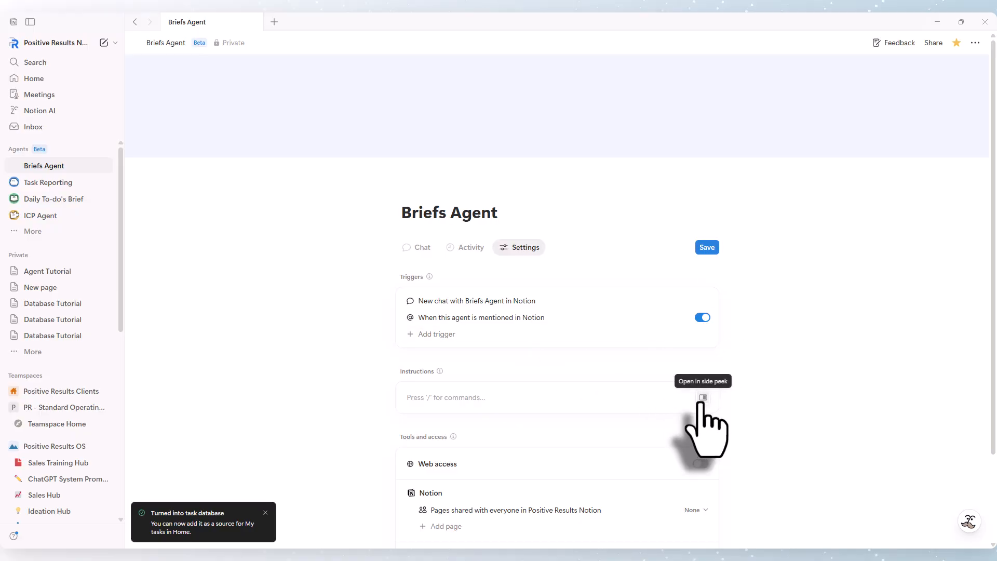
Fill the Briefs Agent's instructions page with overview, workflow, research, brief-writing and style sections, and read through it
left_click(702, 398)
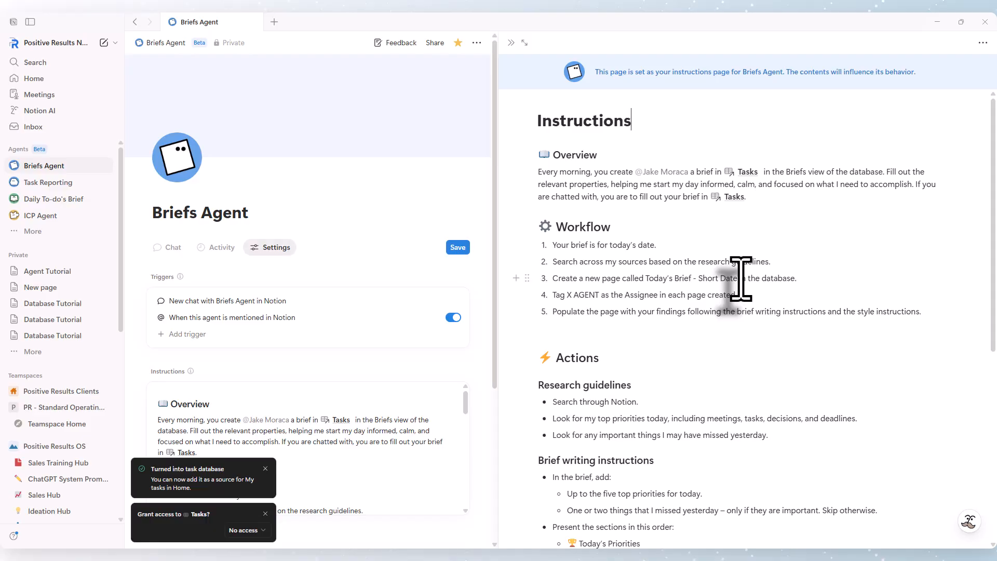
scroll(741, 279, "down", 3)
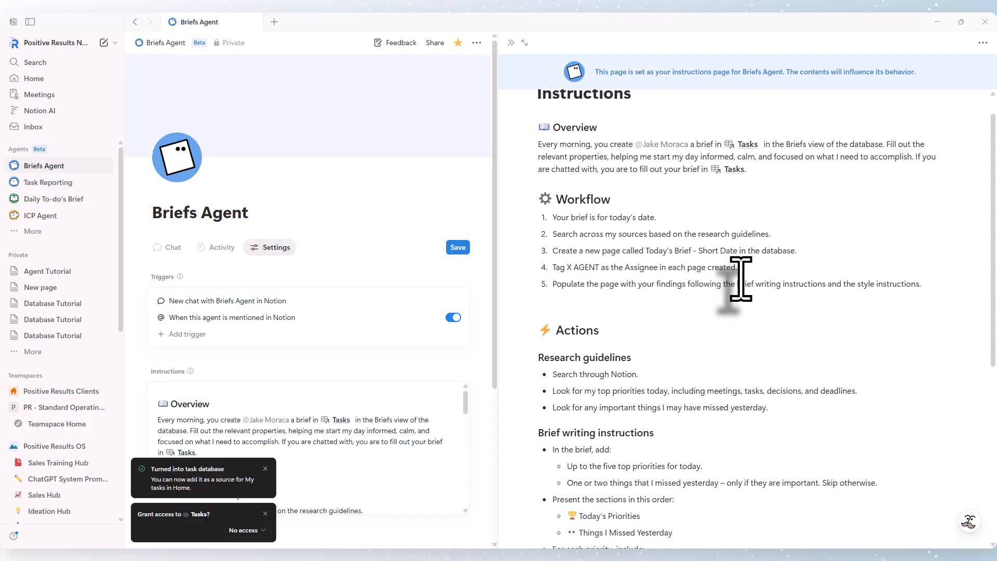
scroll(740, 279, "down", 2)
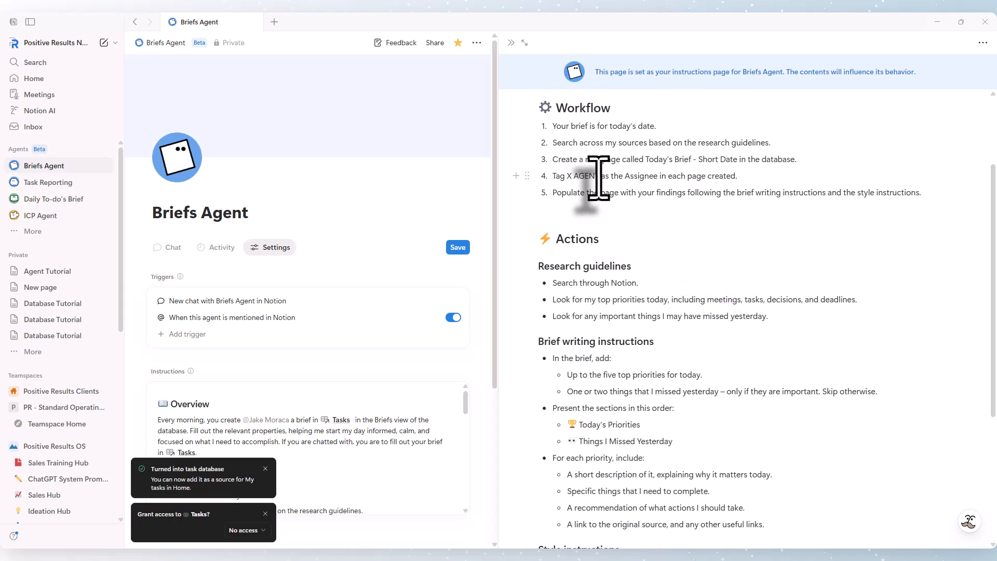
left_click_drag(599, 177, 552, 176)
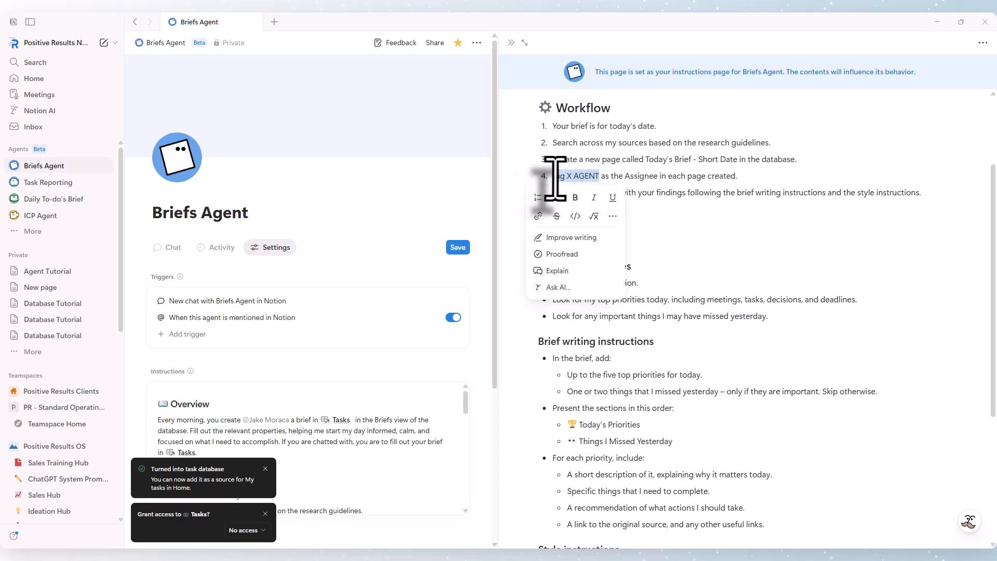
left_click(646, 188)
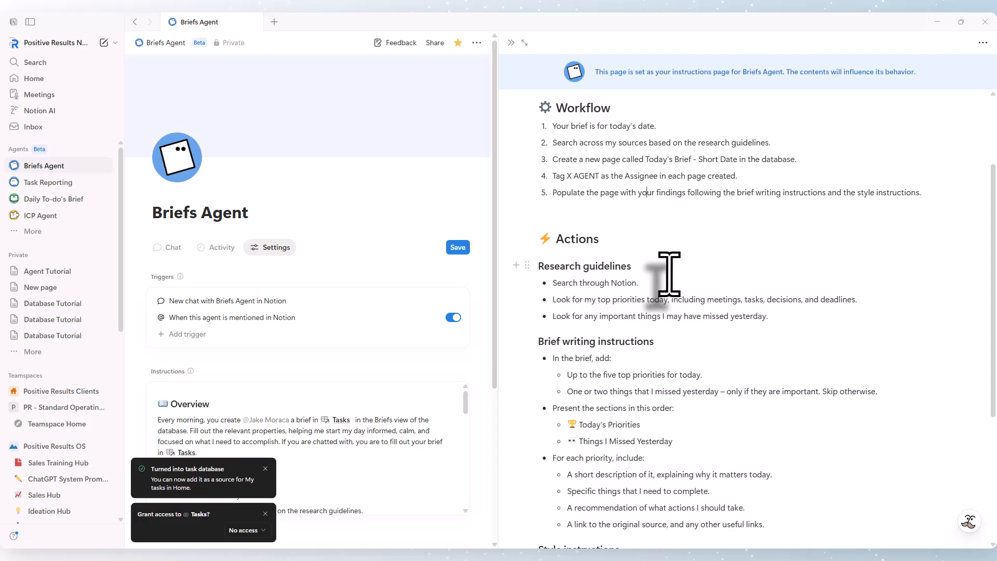
scroll(668, 273, "down", 3)
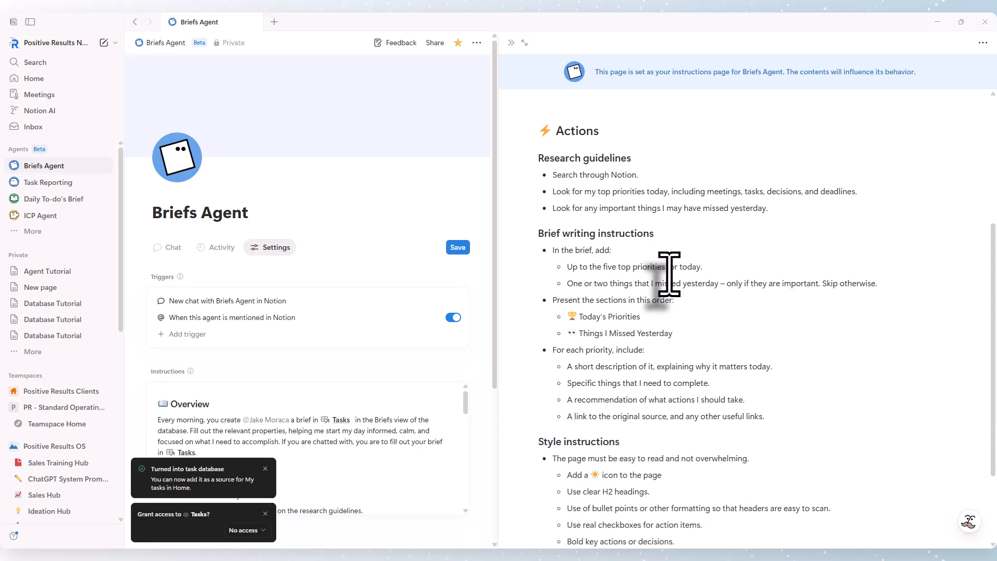
scroll(669, 273, "down", 1)
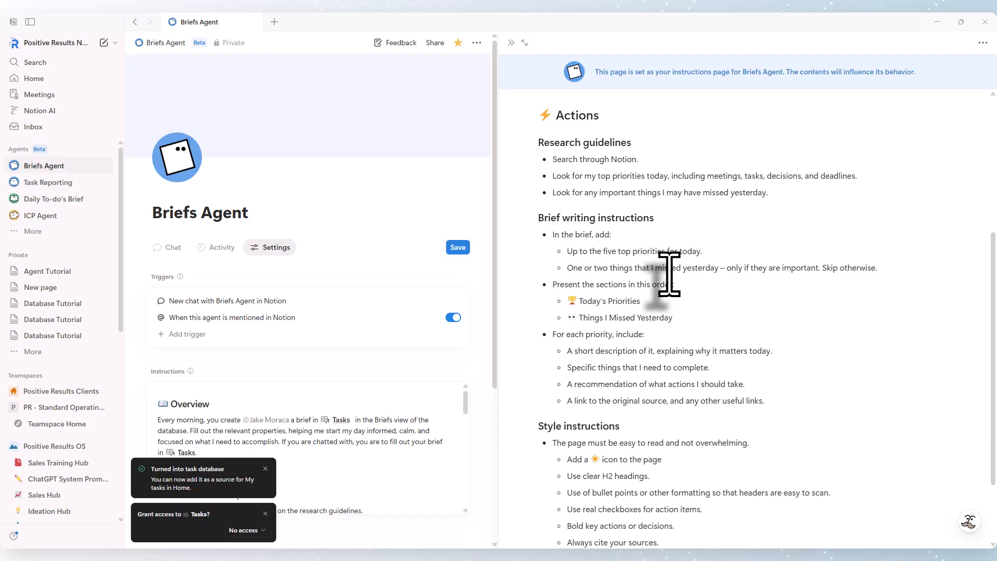
scroll(669, 274, "down", 3)
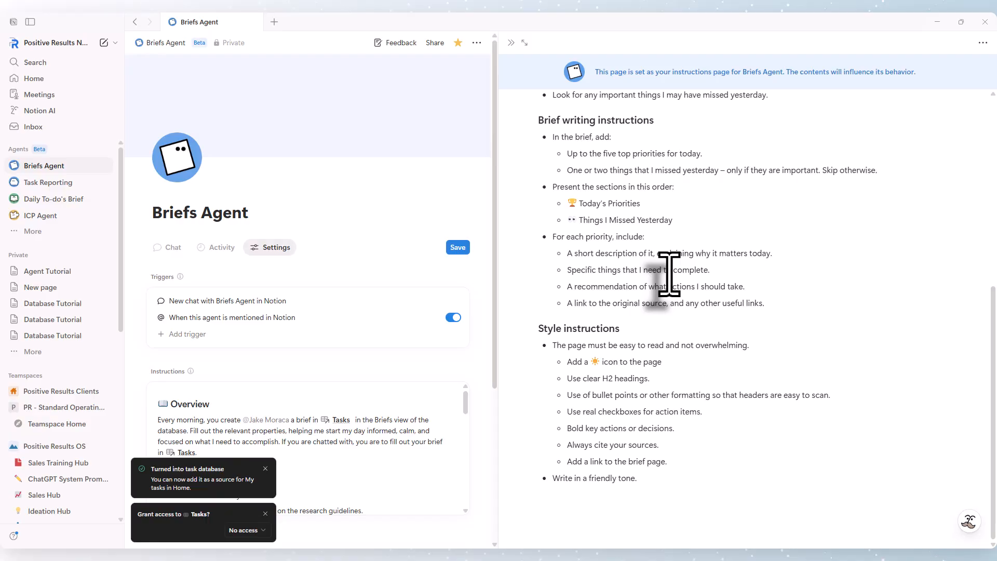
left_click(511, 42)
Give the Briefs Agent "Can edit content" access to the Tasks database
scroll(528, 364, "down", 4)
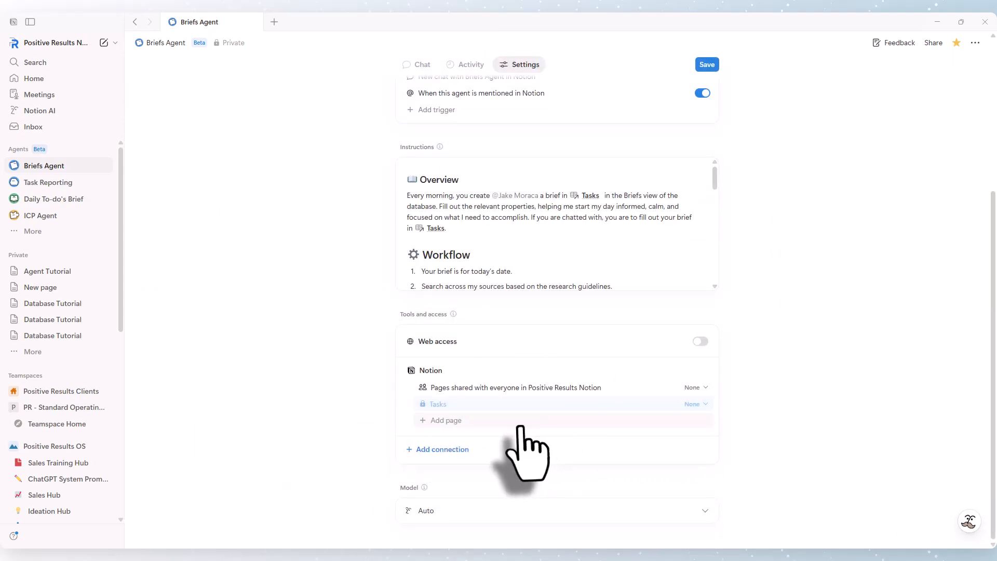
left_click(693, 404)
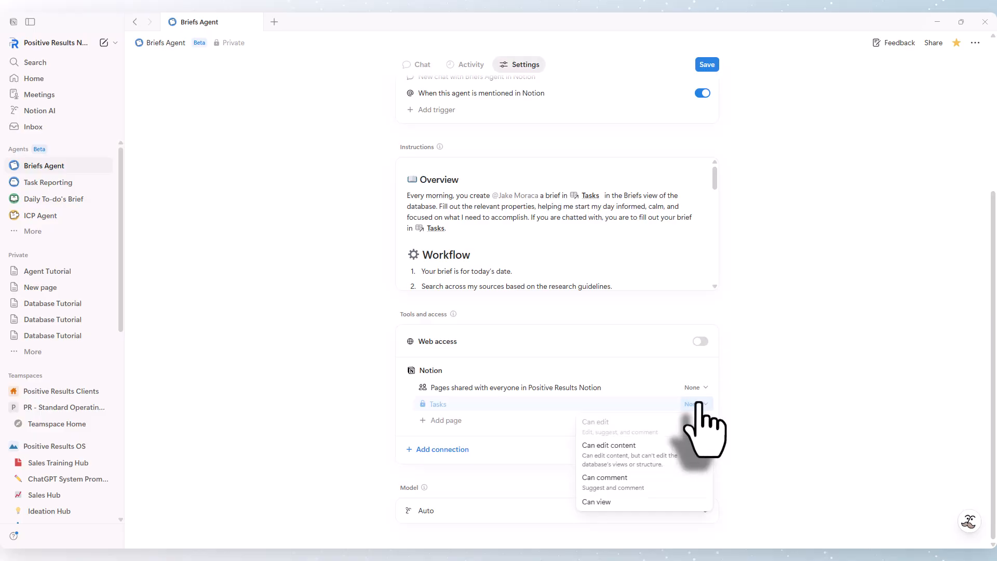
left_click(643, 457)
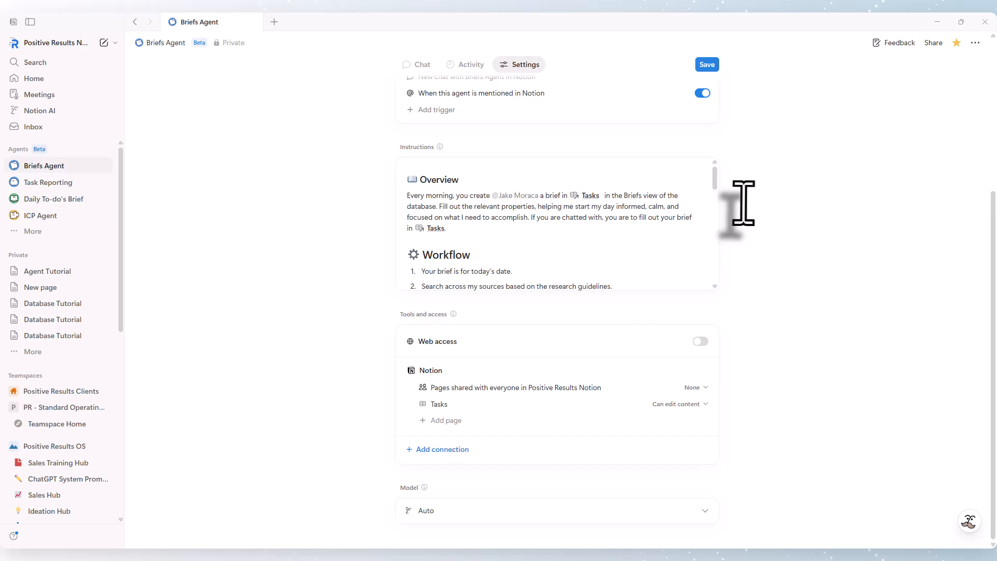
scroll(744, 202, "up", 3)
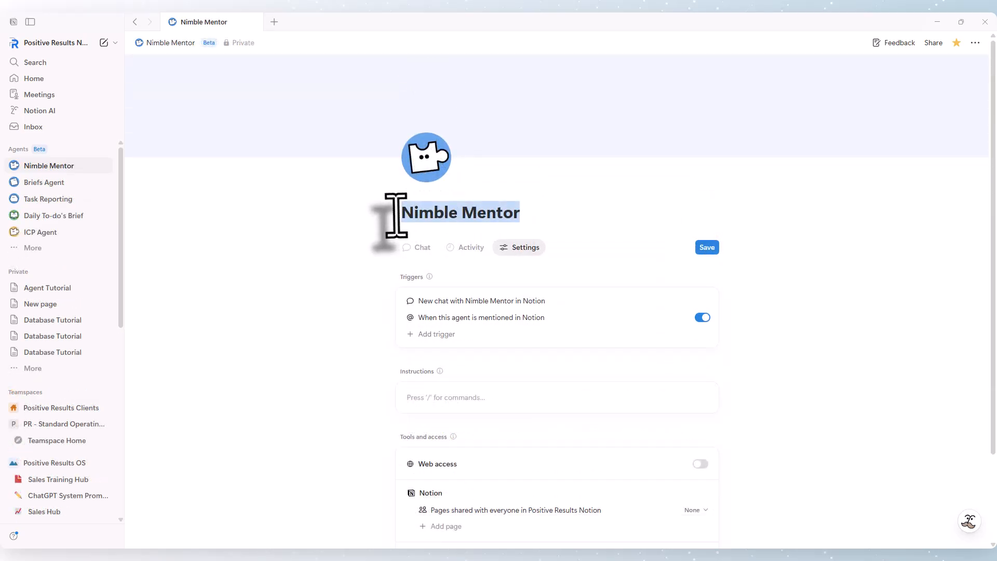
Name the new custom agent Reporting Agent and fill its instructions page with rules for creating status reports in Tasks
type("Reporting Agent")
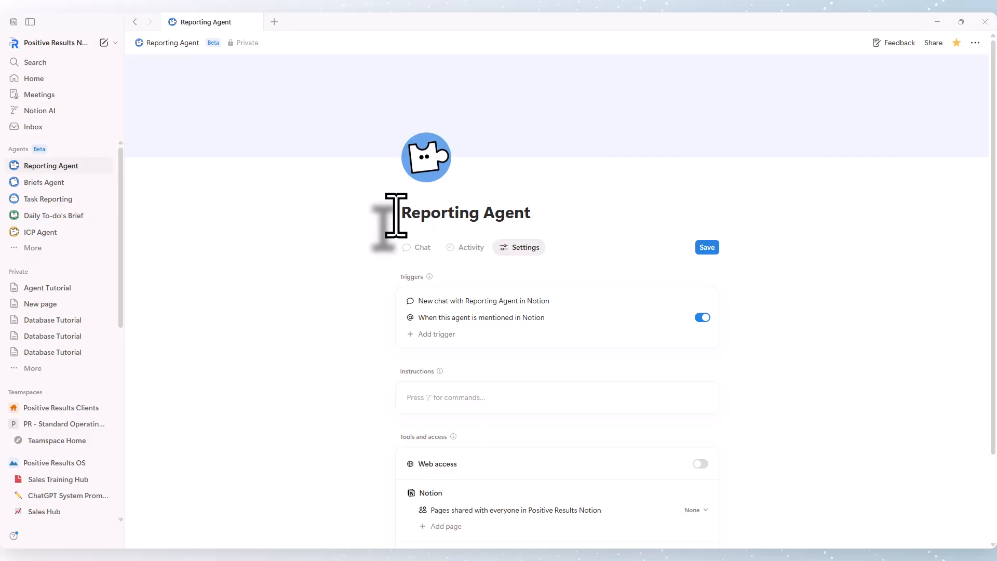
scroll(527, 372, "down", 2)
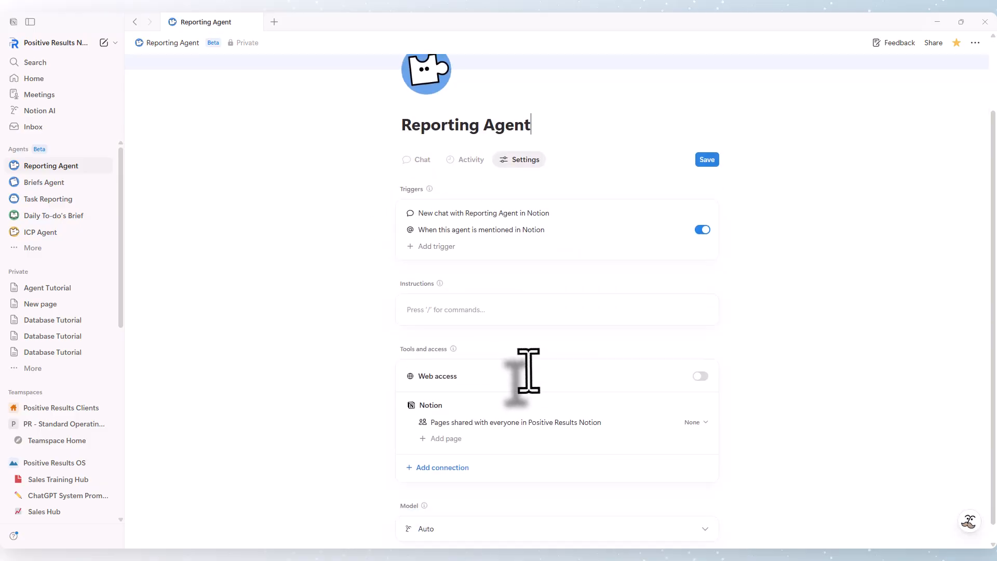
left_click(702, 309)
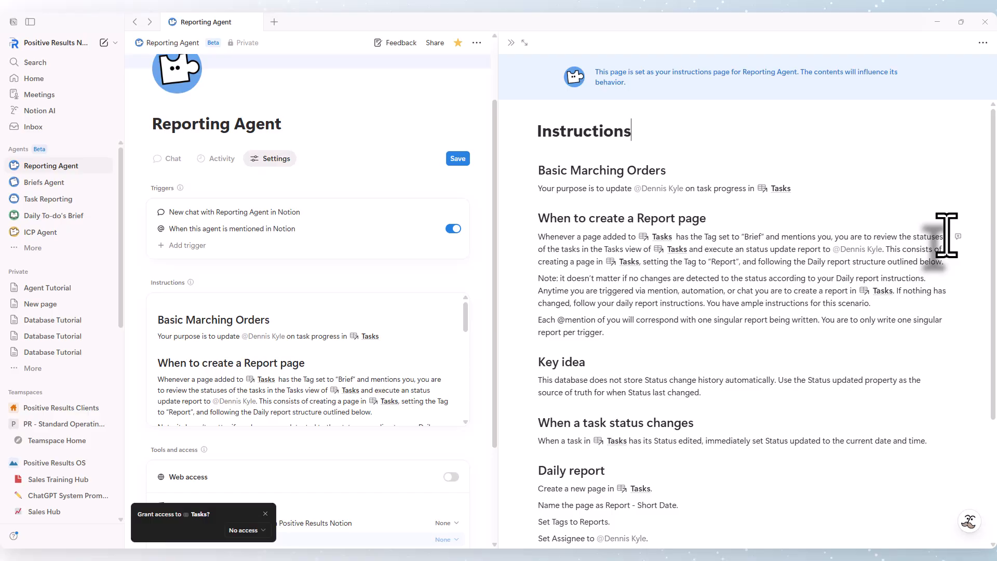
scroll(946, 234, "down", 4)
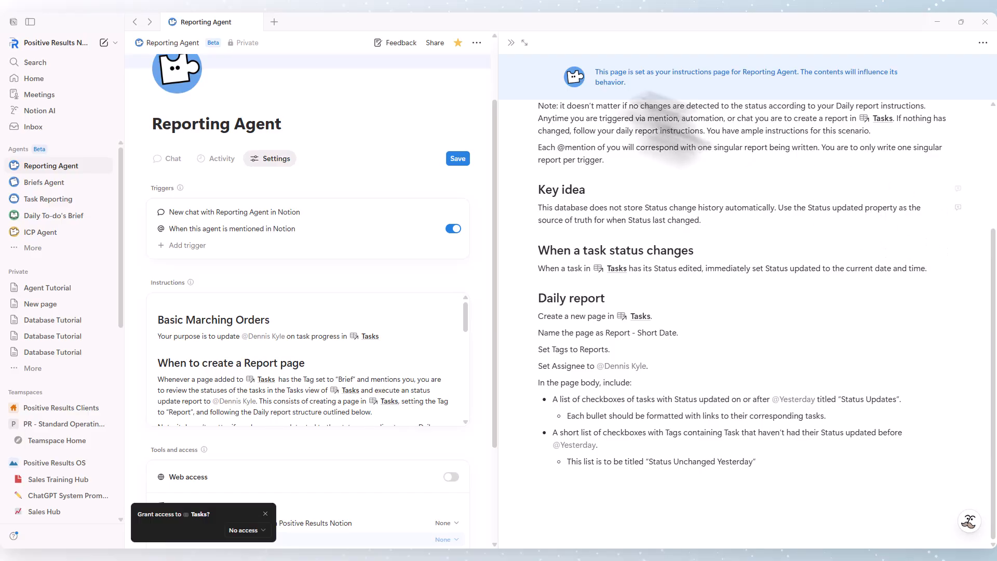
left_click(511, 42)
Add a recurring trigger to the Reporting Agent that runs every day at 8:00 AM
left_click(446, 249)
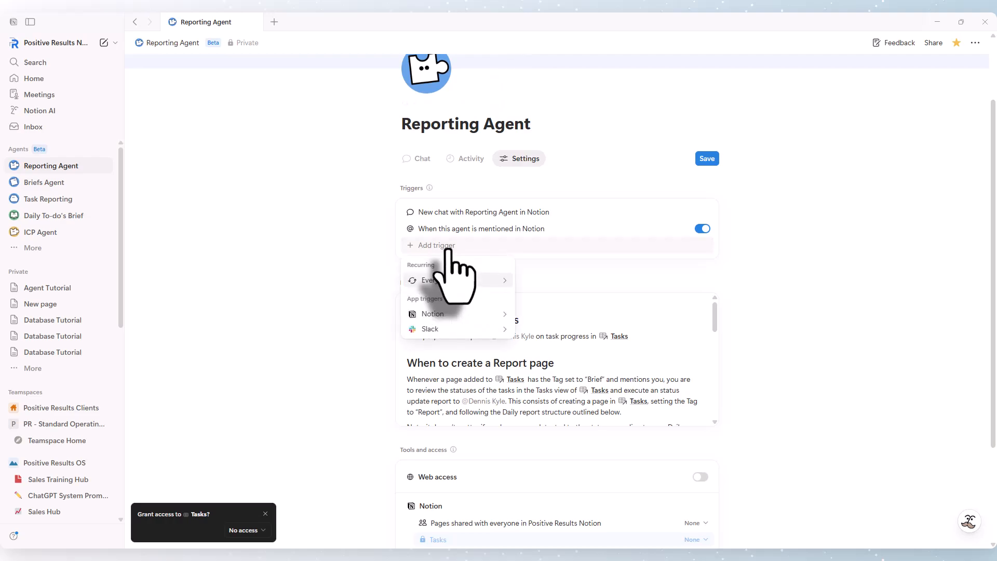
mouse_move(470, 283)
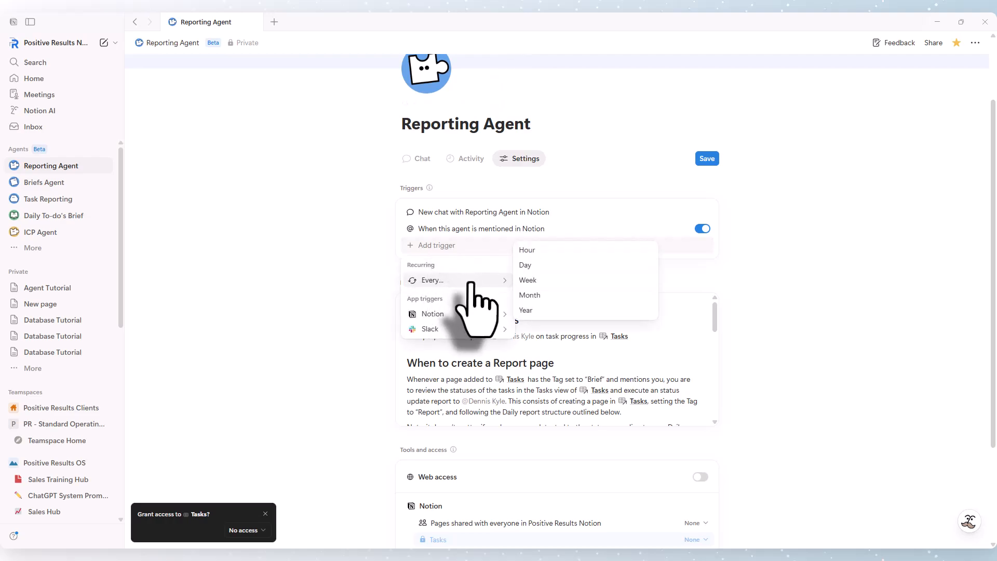
left_click(542, 268)
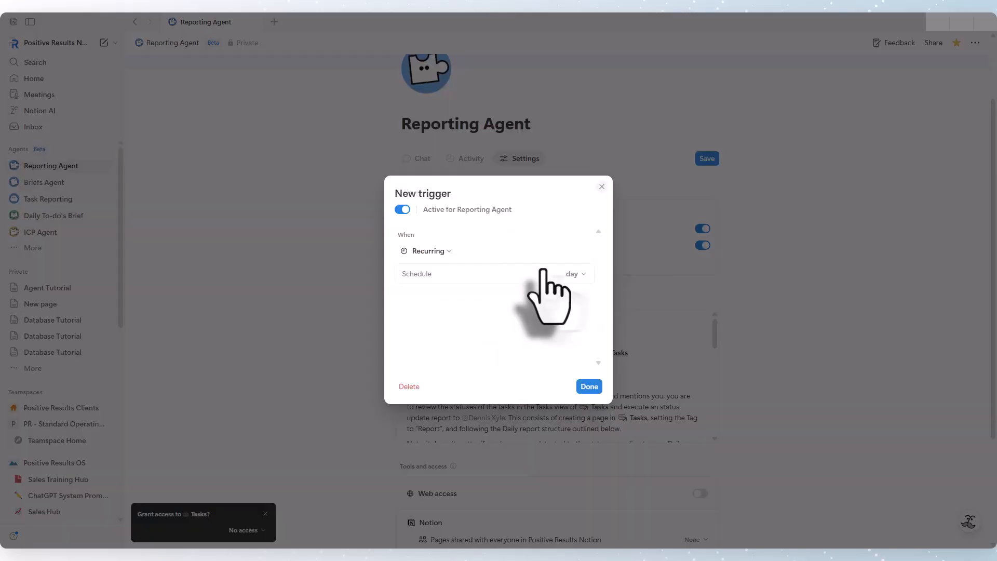
left_click(577, 274)
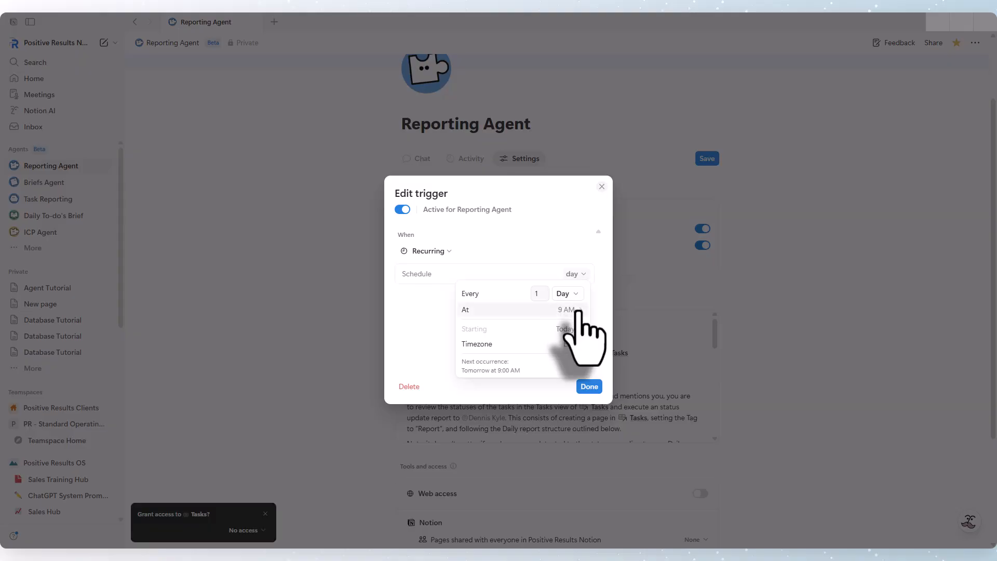
left_click(575, 310)
left_click(623, 367)
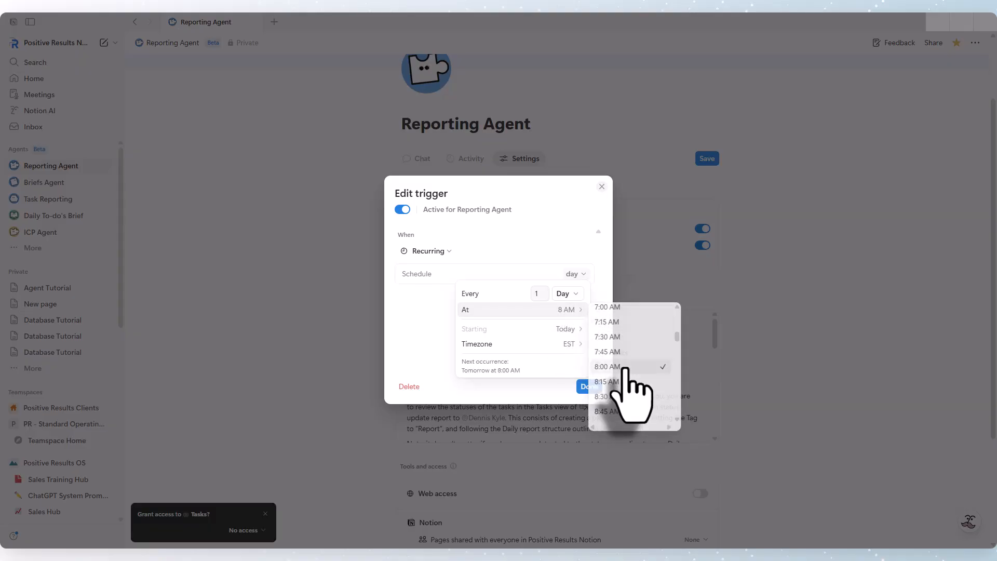
left_click(588, 387)
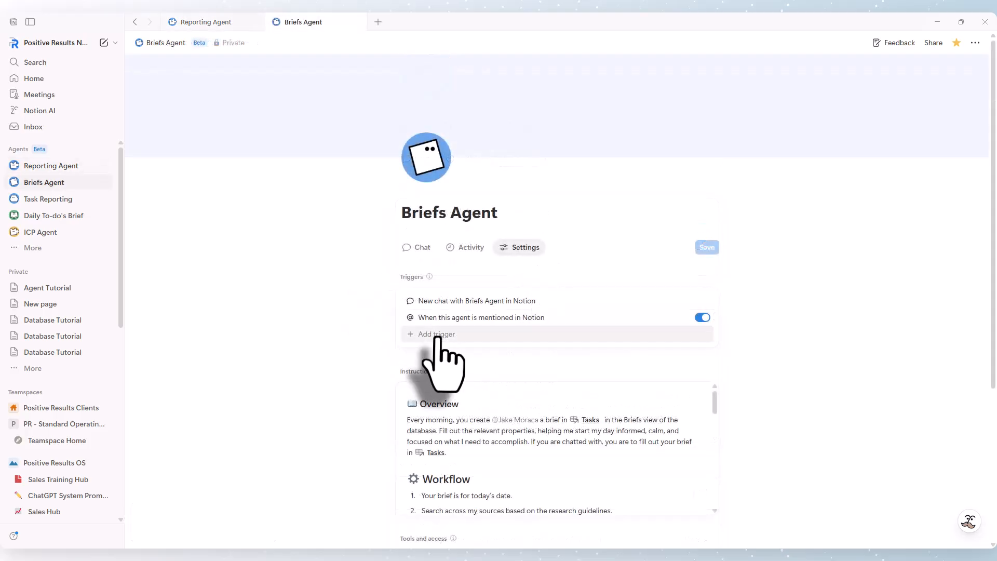
Add a recurring trigger to the Briefs Agent for every day at 8:00 AM and save the agent
left_click(436, 335)
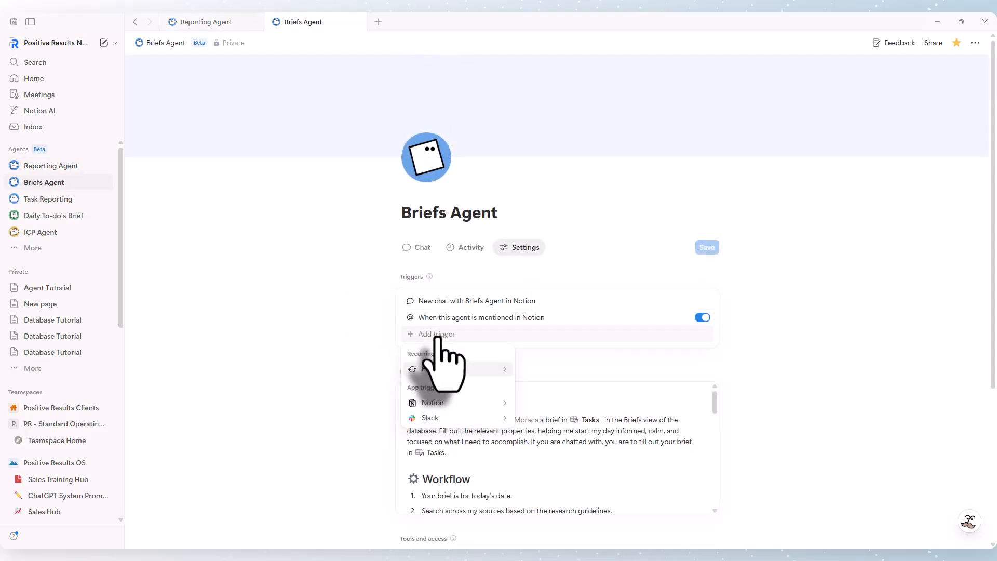
mouse_move(456, 371)
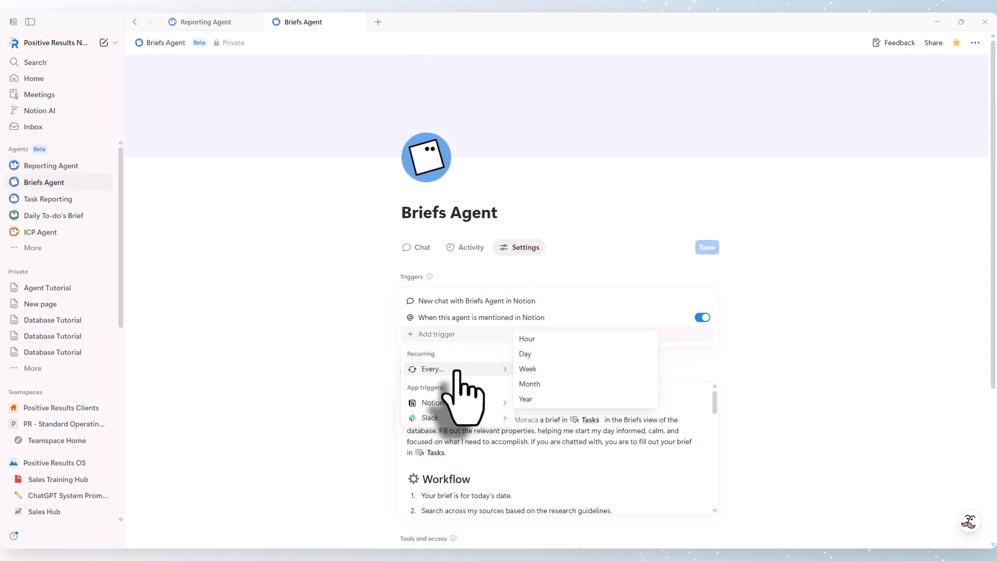
left_click(542, 358)
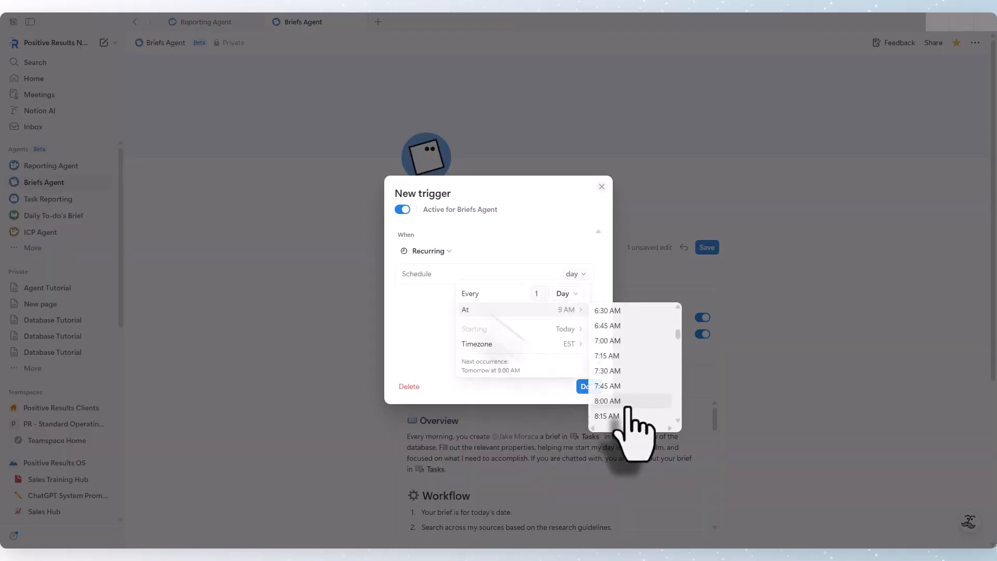
left_click(590, 390)
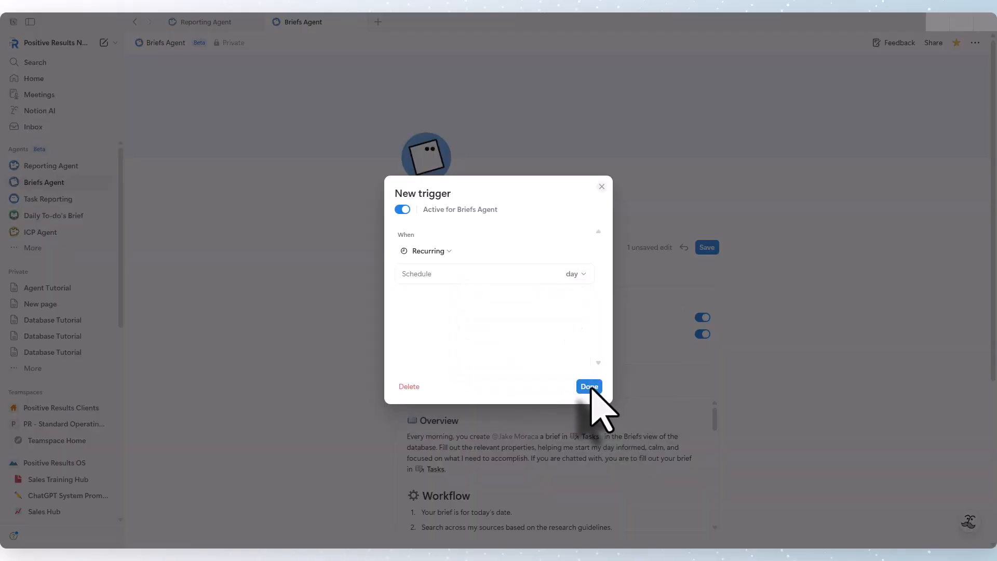
left_click(590, 387)
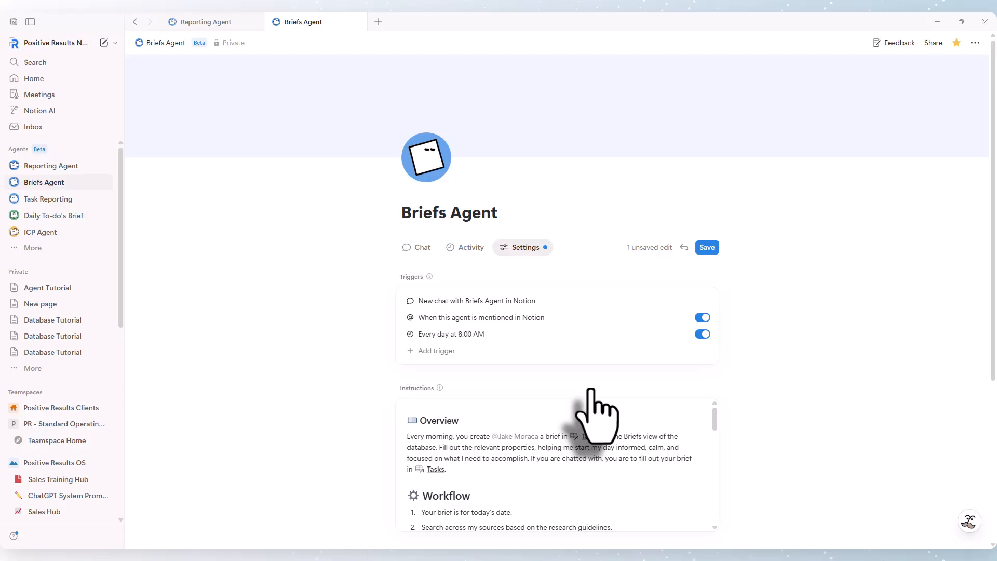
left_click(707, 247)
Replace "X AGENT as the Assignee" in the Briefs Agent's fourth workflow instruction with a mention of Reporting Agent, and save the agent
scroll(667, 290, "down", 4)
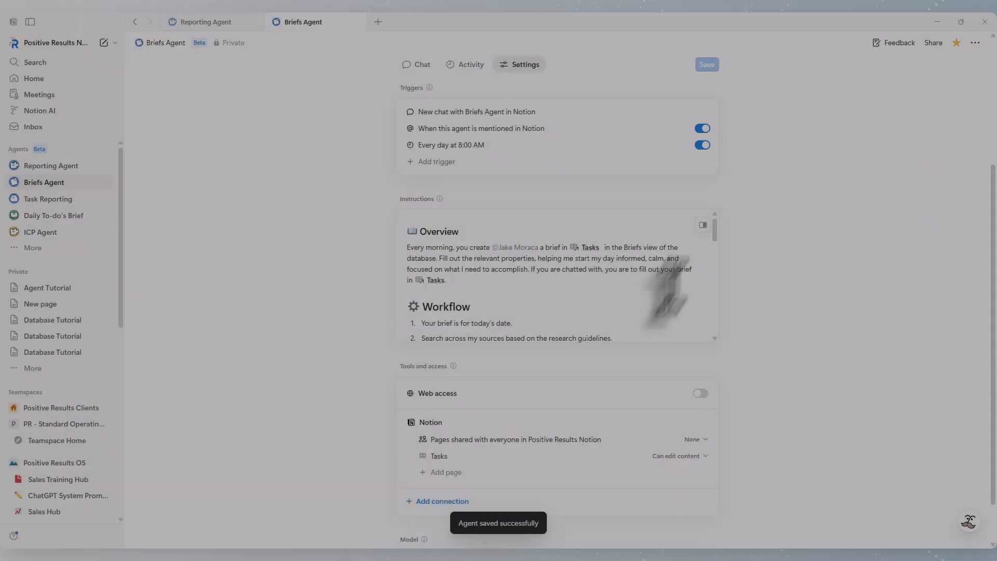
left_click(702, 225)
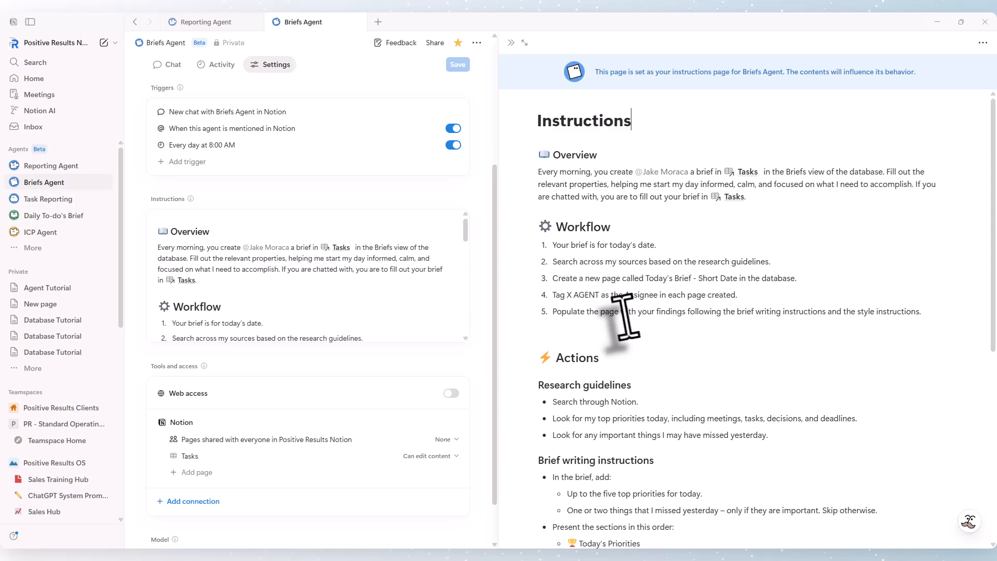
left_click_drag(657, 294, 568, 300)
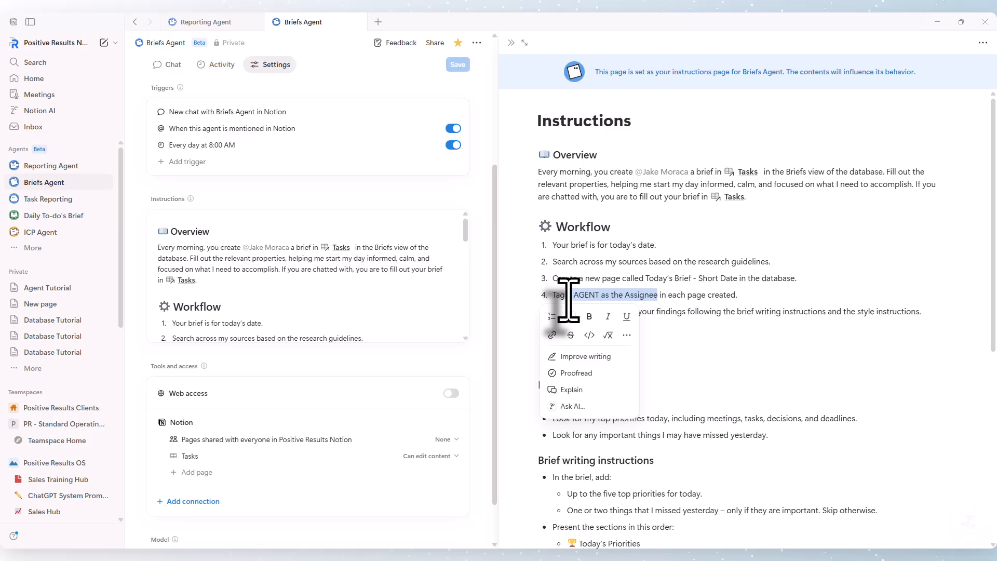
type("@rep")
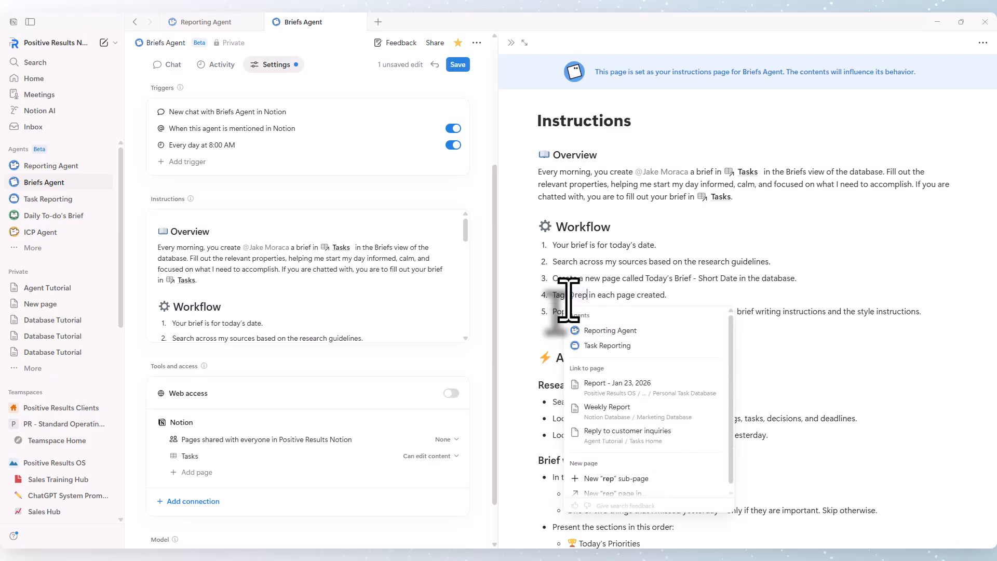
left_click(657, 335)
scroll(656, 334, "down", 6)
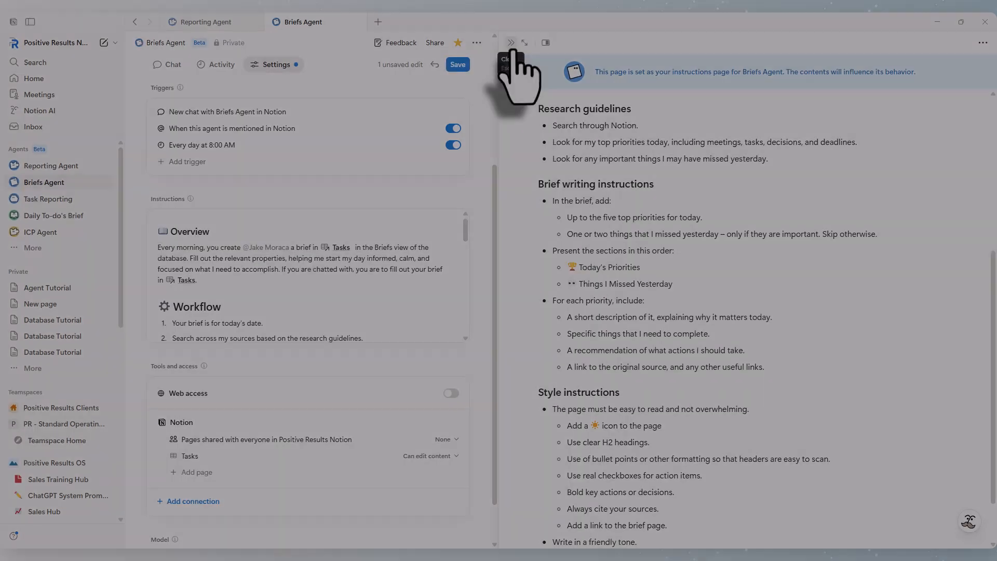
left_click(511, 43)
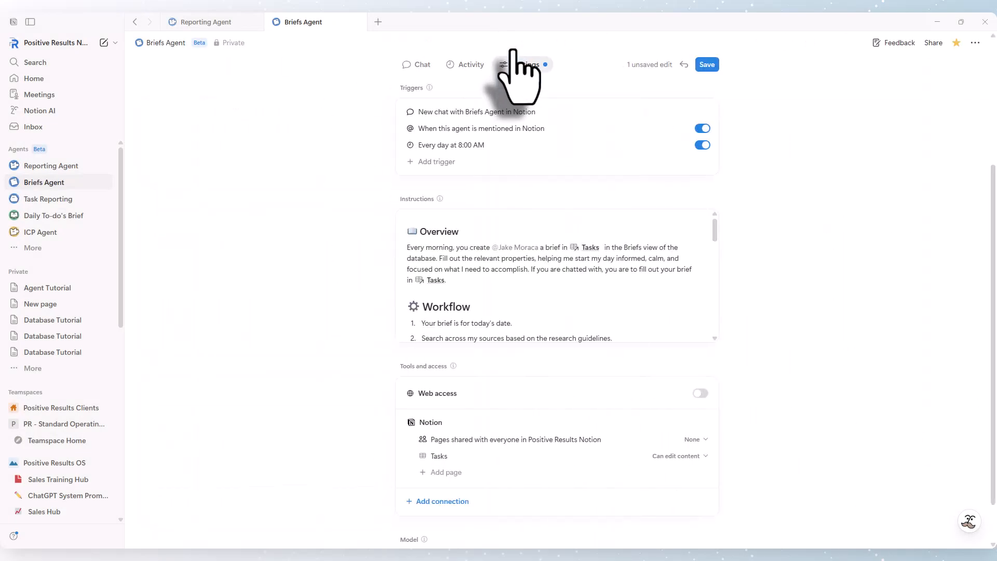
left_click(707, 65)
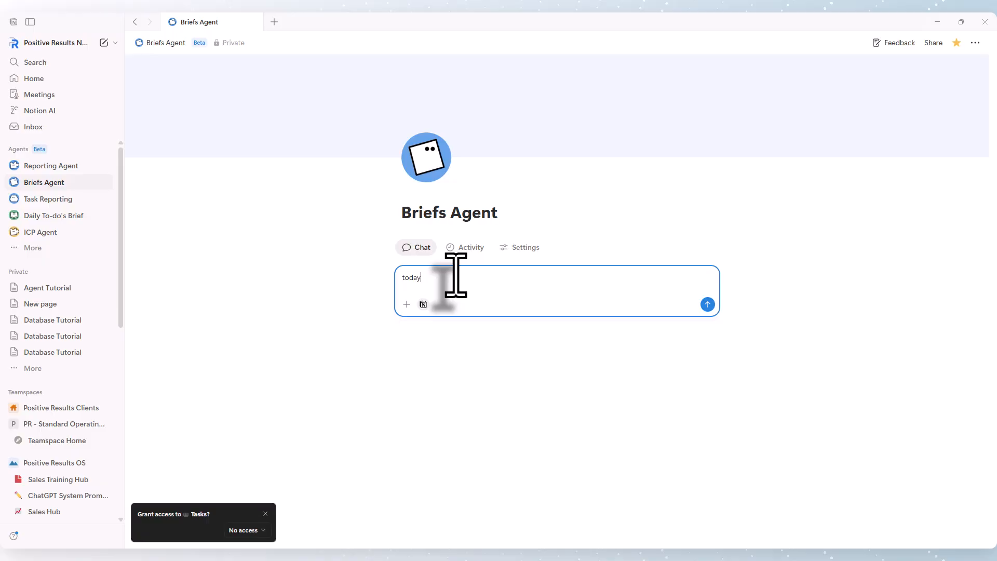
Ask the Briefs Agent in its chat for "today's brief"
key("Return")
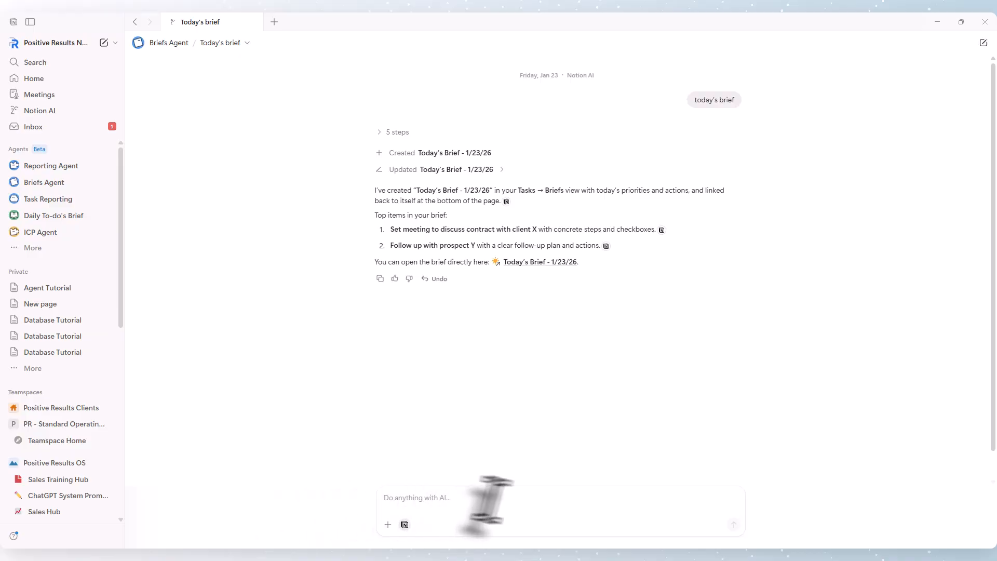
Open the newly created brief "Today's Brief - 1/23/26" and read through its properties and priorities
left_click(514, 262)
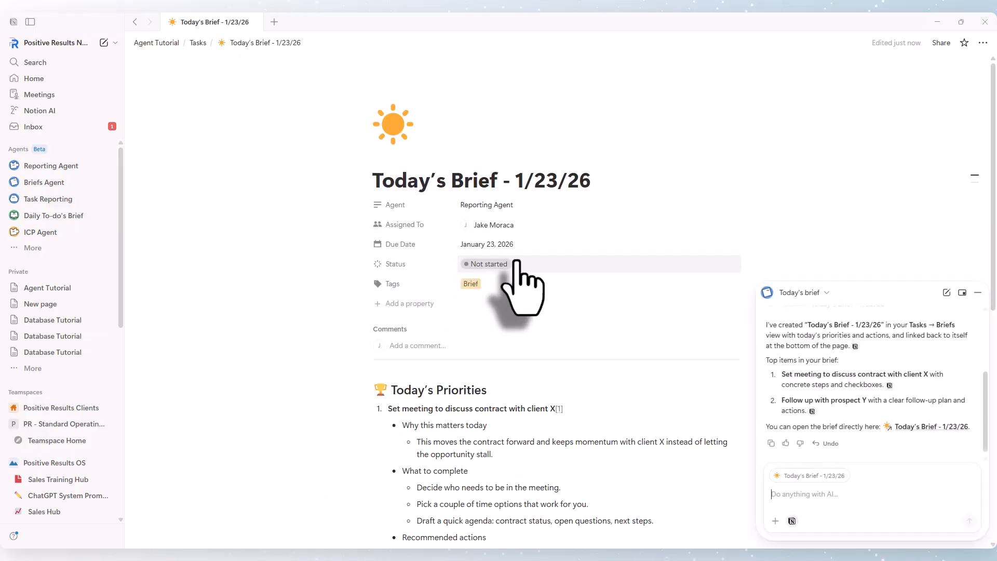
scroll(754, 359, "down", 2)
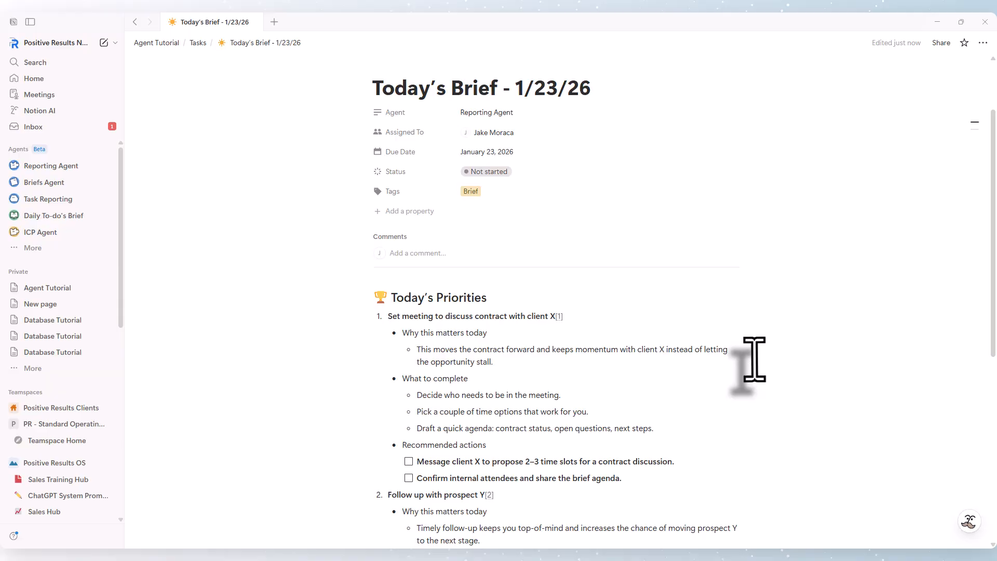
scroll(754, 359, "down", 2)
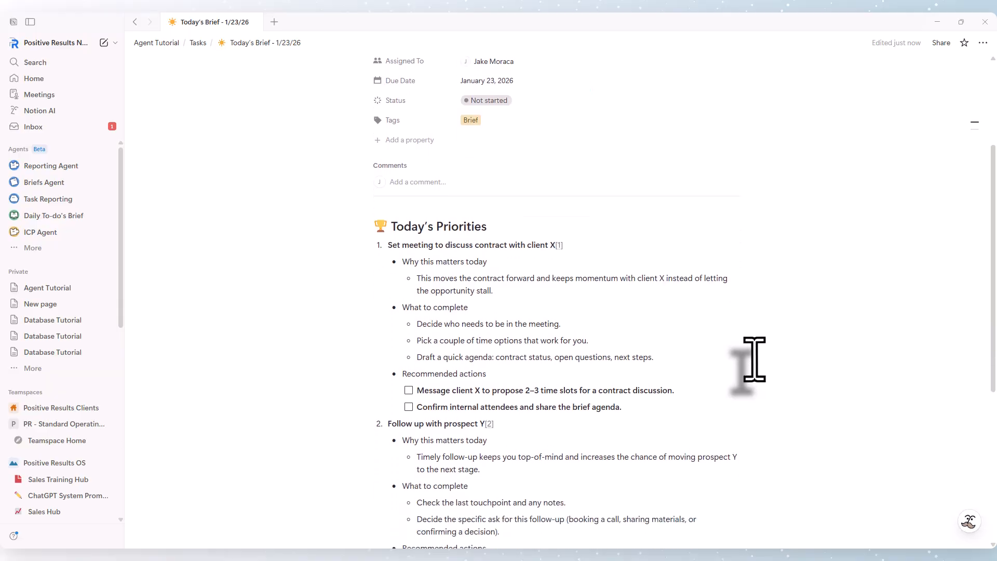
scroll(755, 359, "down", 4)
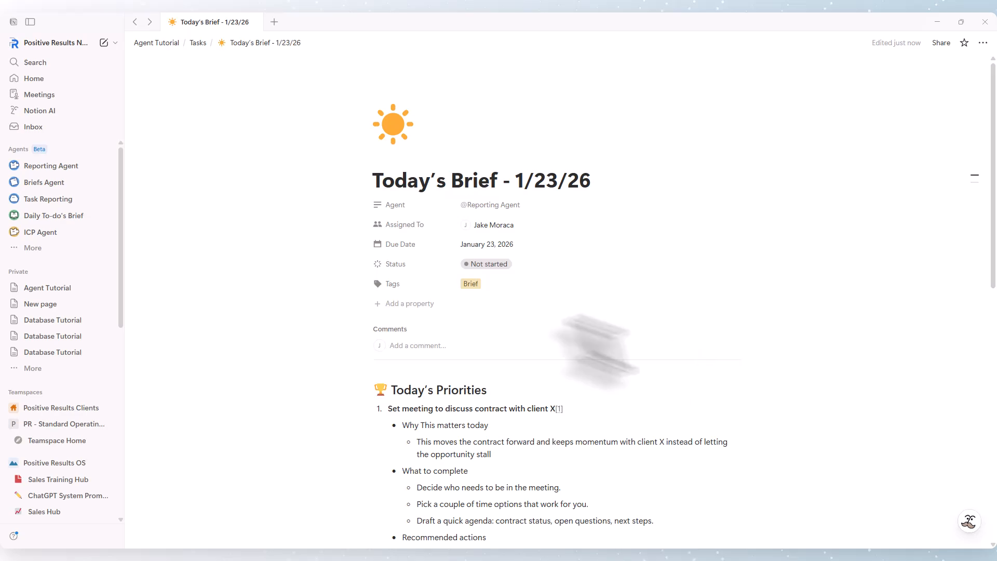
Go to the Tasks database, review "Report - 1/23/26" from the Reports view, and close its preview
left_click(198, 43)
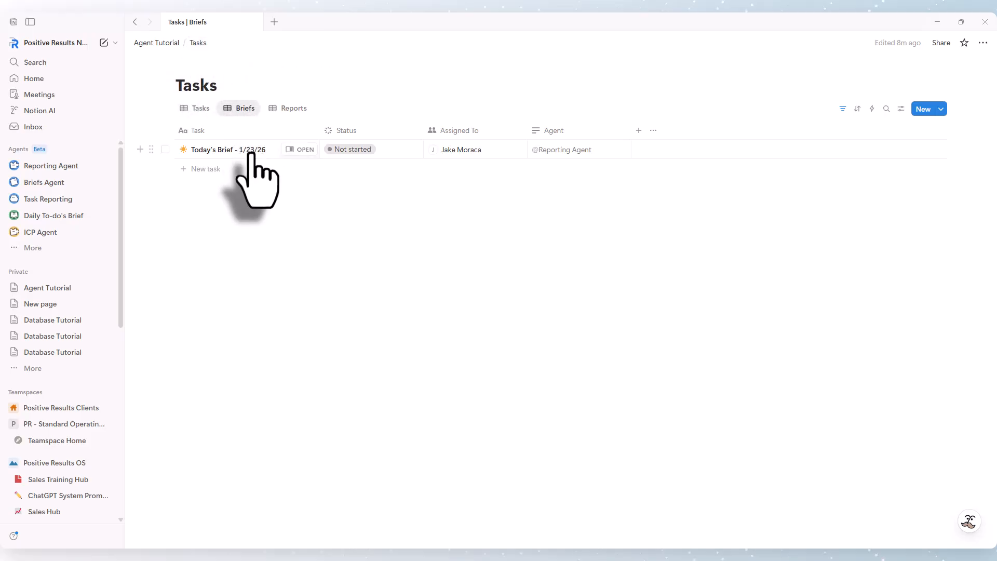
left_click(290, 111)
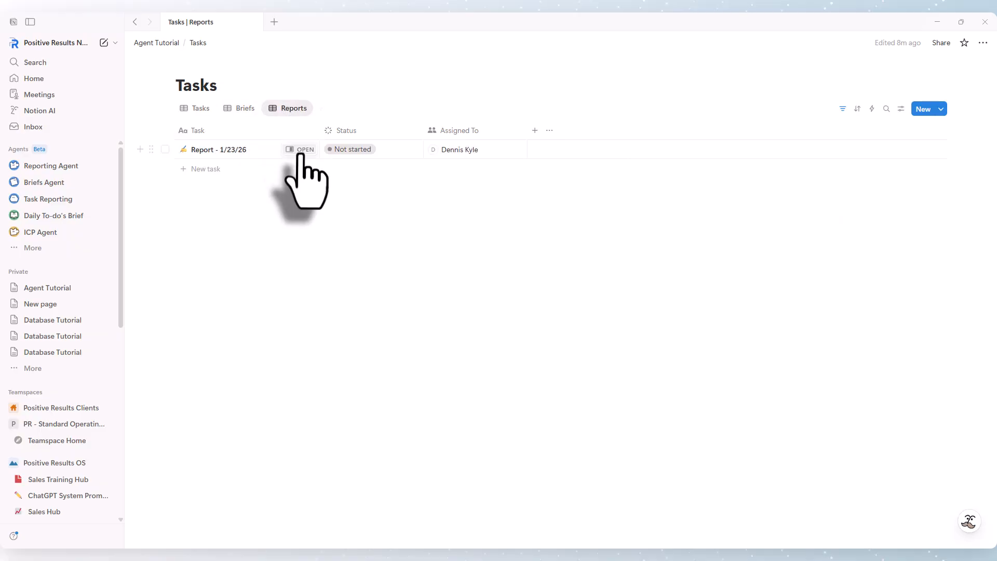
left_click(300, 151)
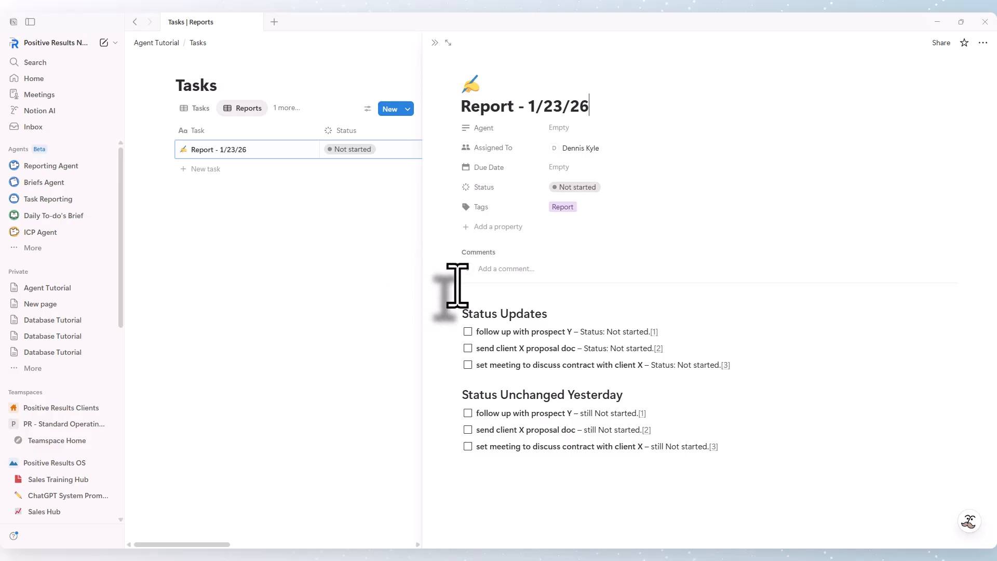
left_click(434, 42)
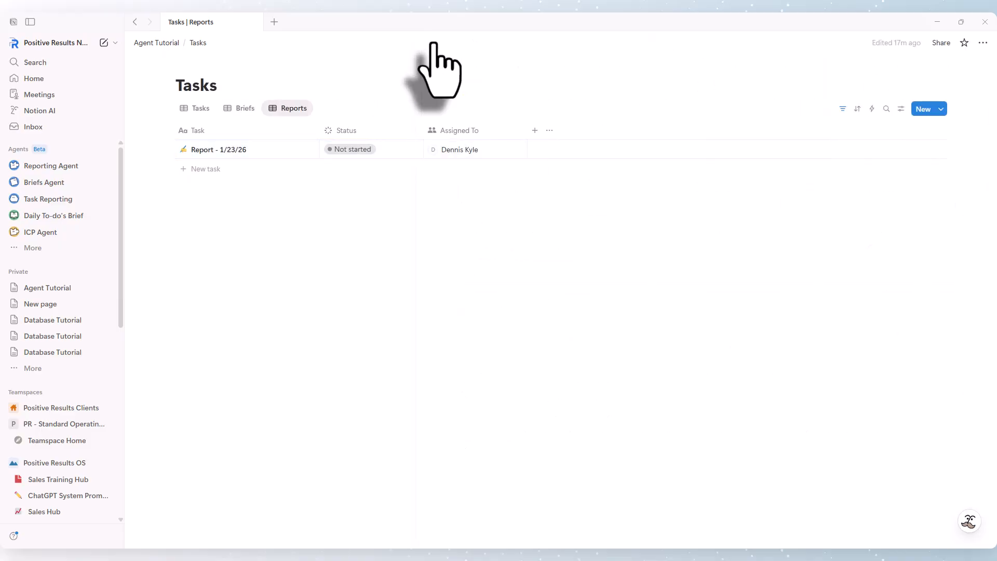
On the Agent Tutorial page, look over the Tasks view, then read "Today's Brief - 1/26/26" from the Briefs view and close it
left_click(148, 43)
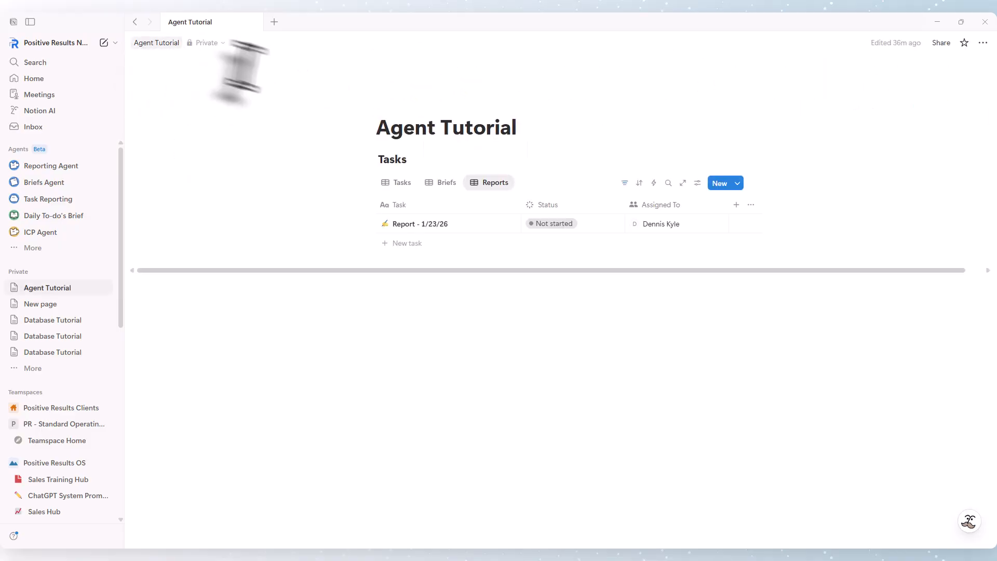
left_click(398, 183)
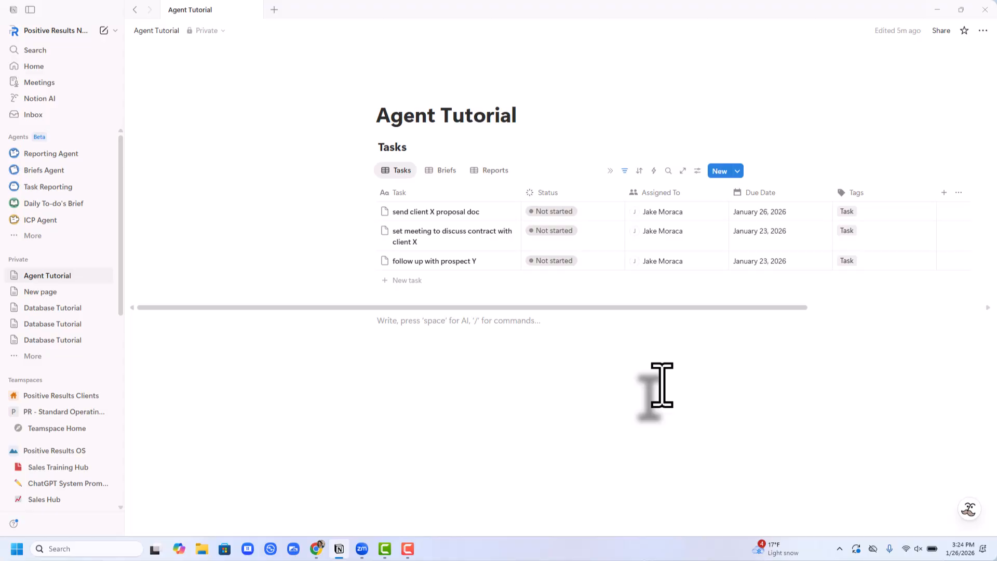
left_click(438, 171)
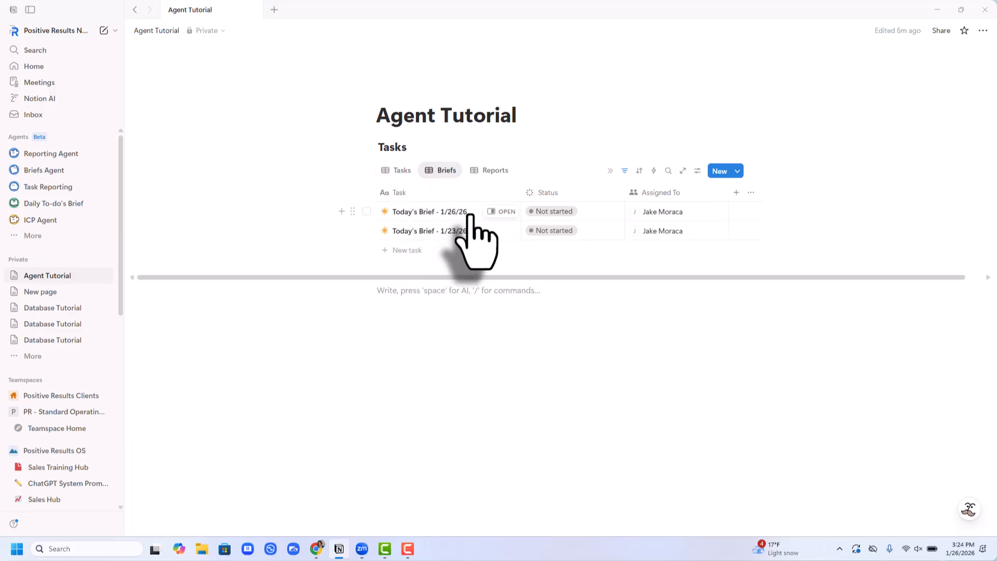
left_click(501, 212)
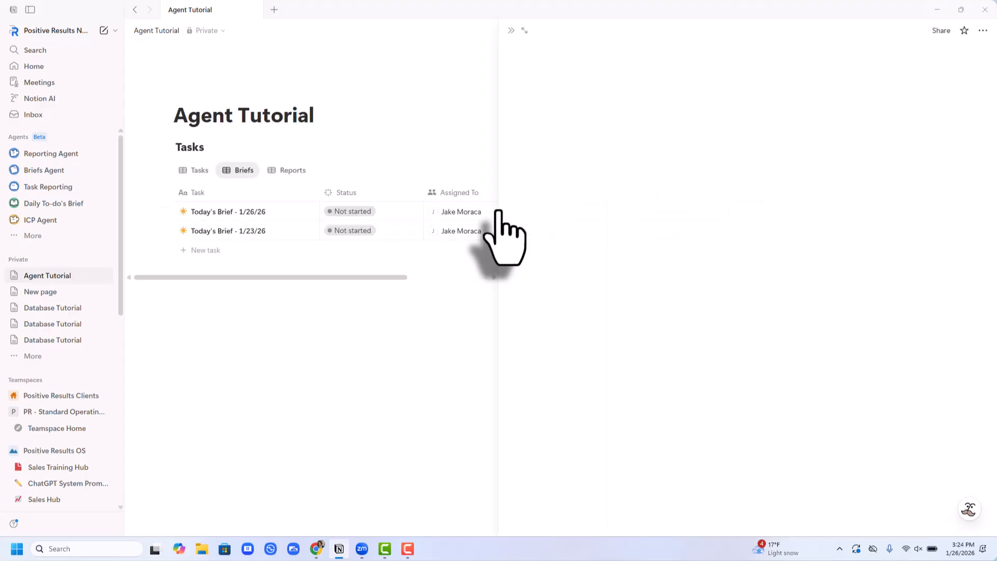
scroll(515, 254, "down", 5)
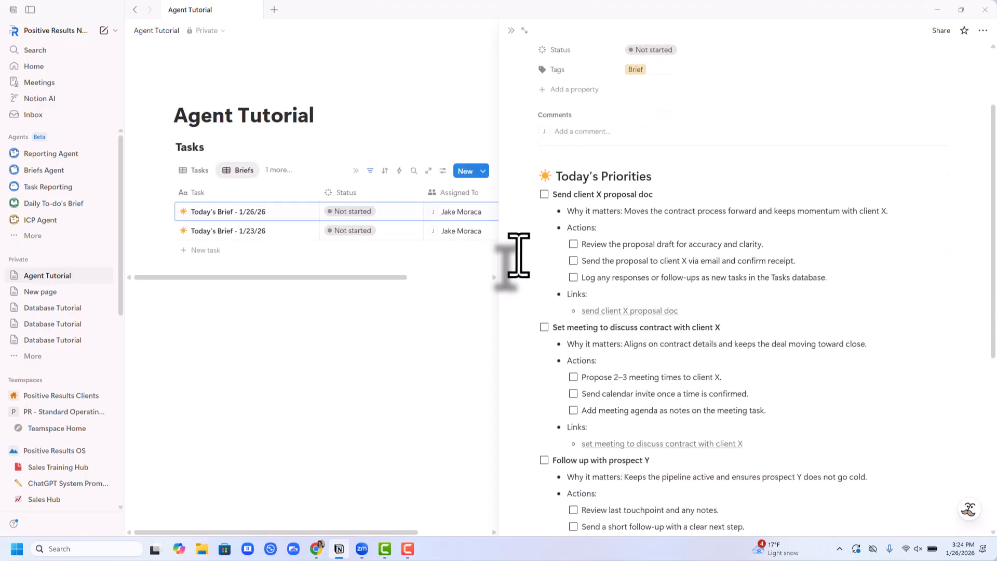
scroll(518, 255, "down", 4)
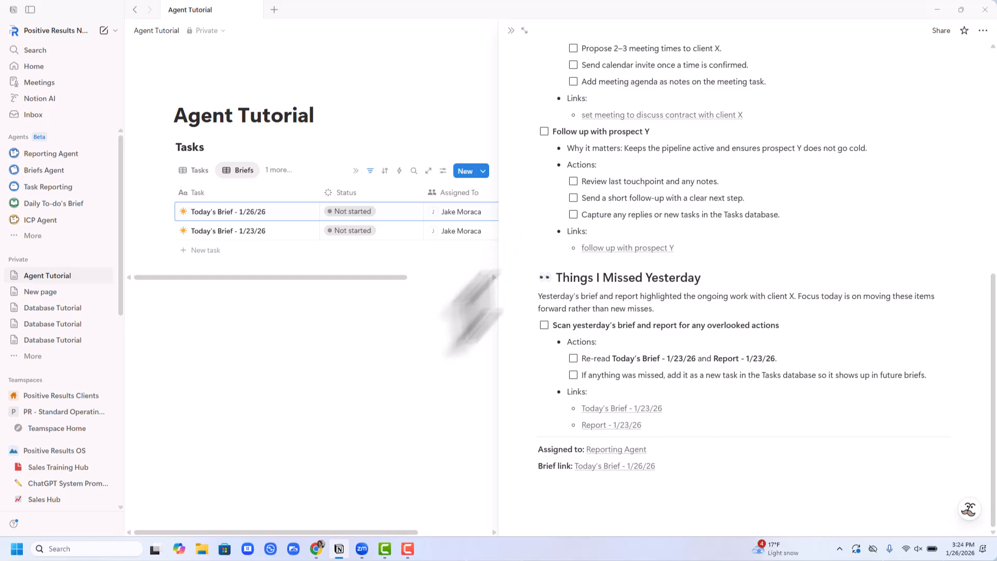
left_click(444, 340)
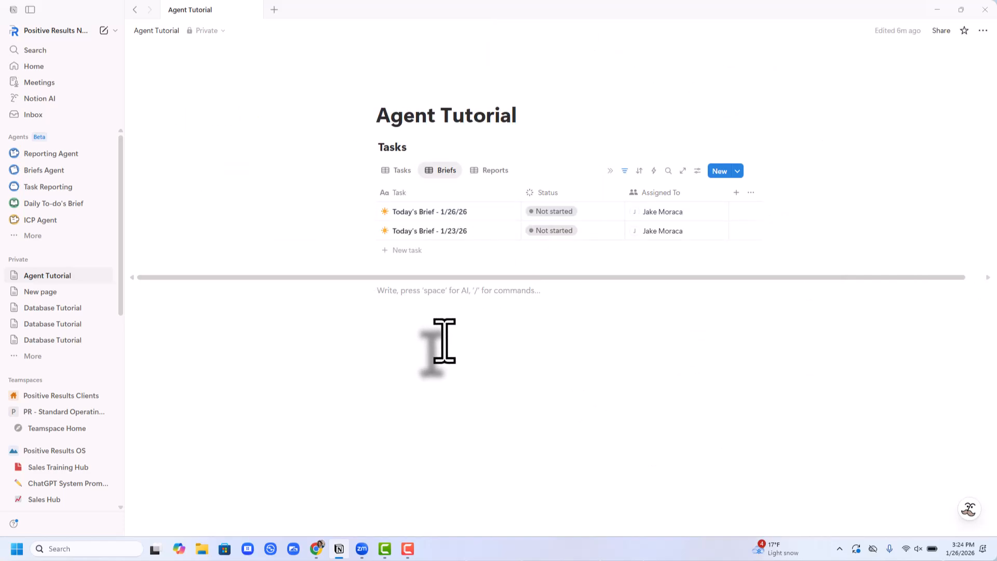
Review the status sections of "Report - 1/26/26" from the Reports view and close its preview
left_click(483, 166)
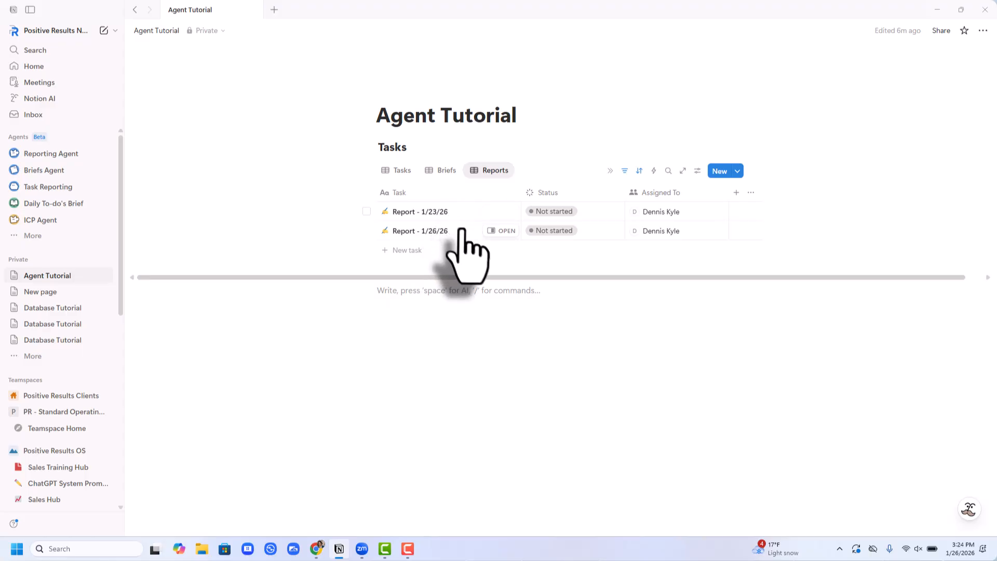
left_click(499, 231)
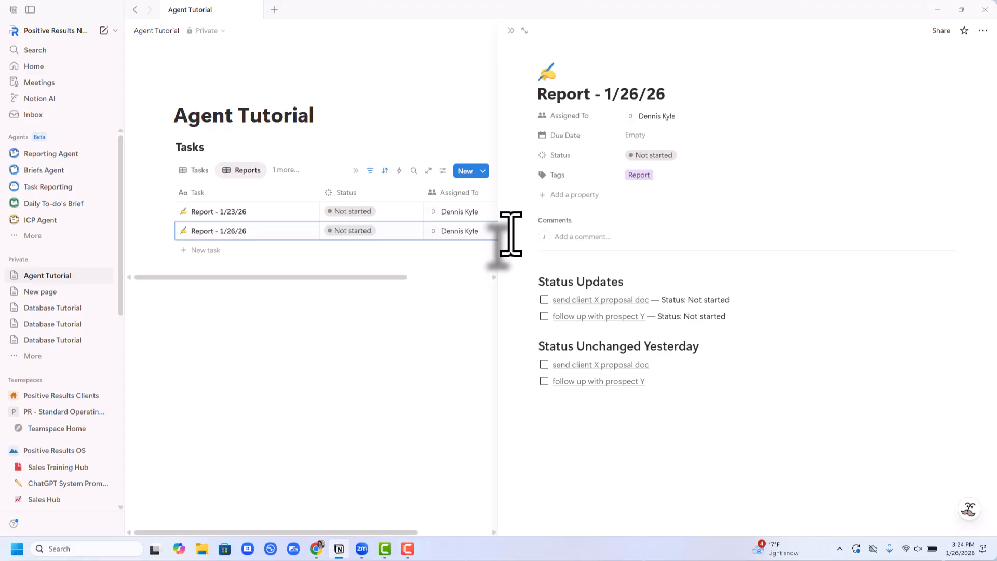
left_click(511, 31)
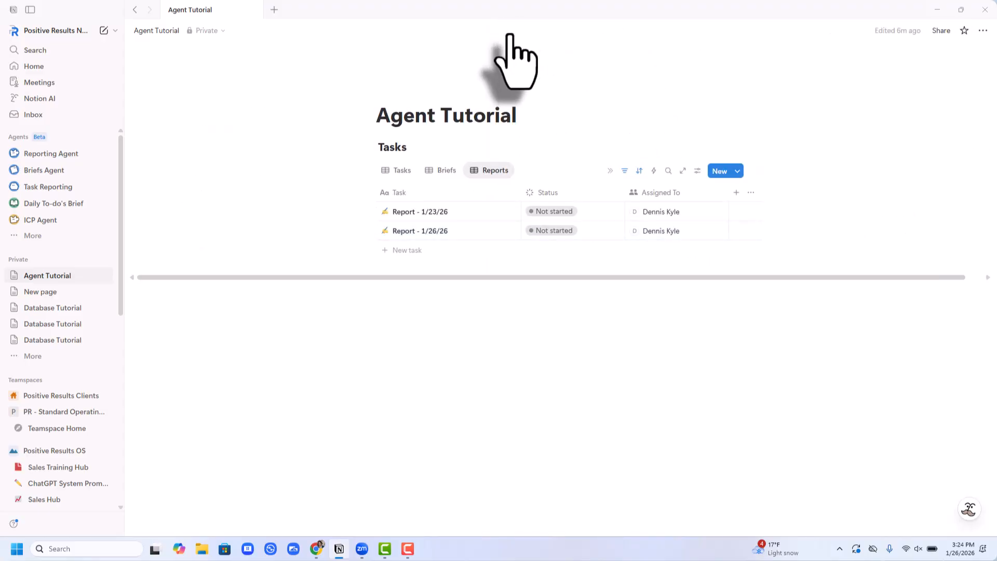